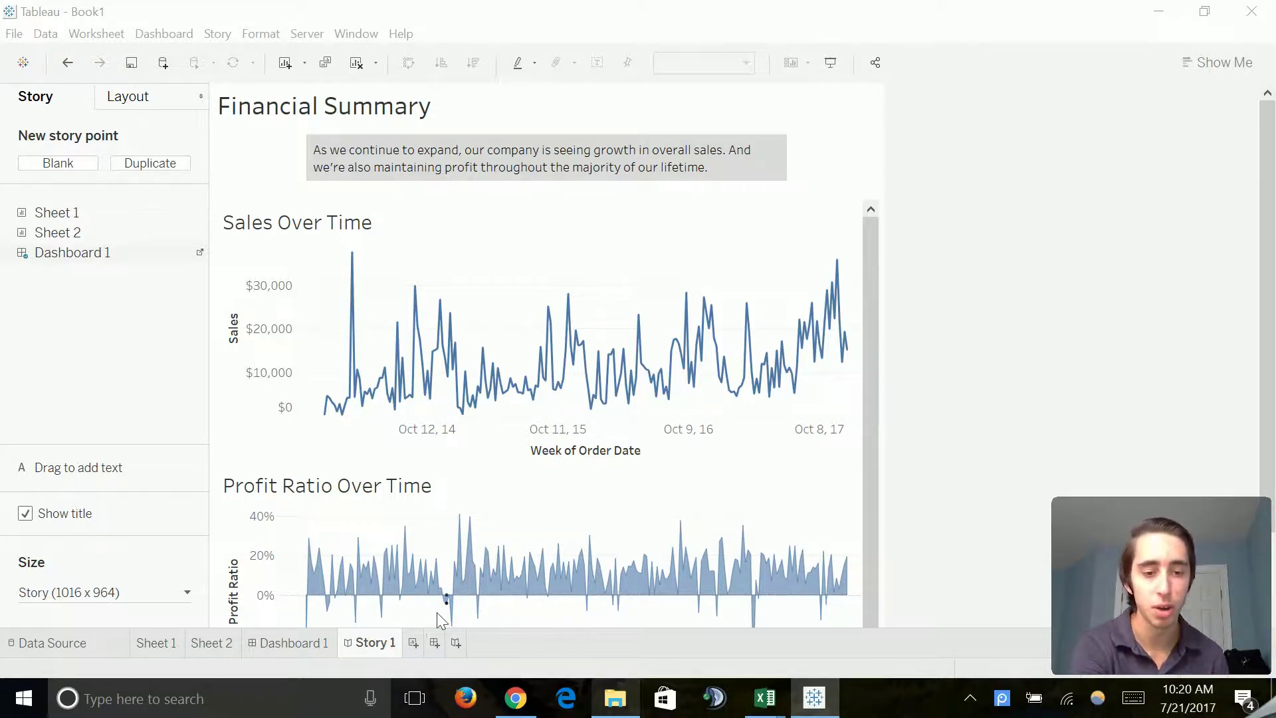
On a new Sheet 3, plot SUM(Quantity) as a line over continuous MONTH(Order Date).
left_click(413, 642)
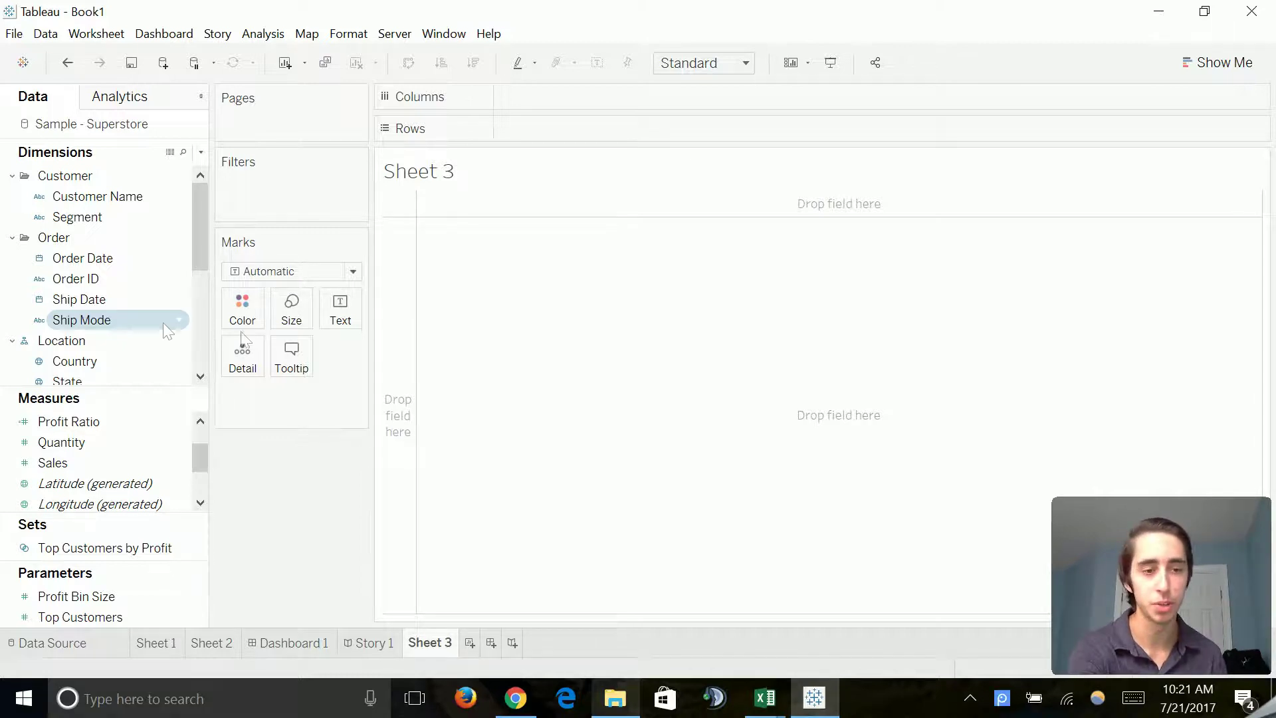
double_click(74, 255)
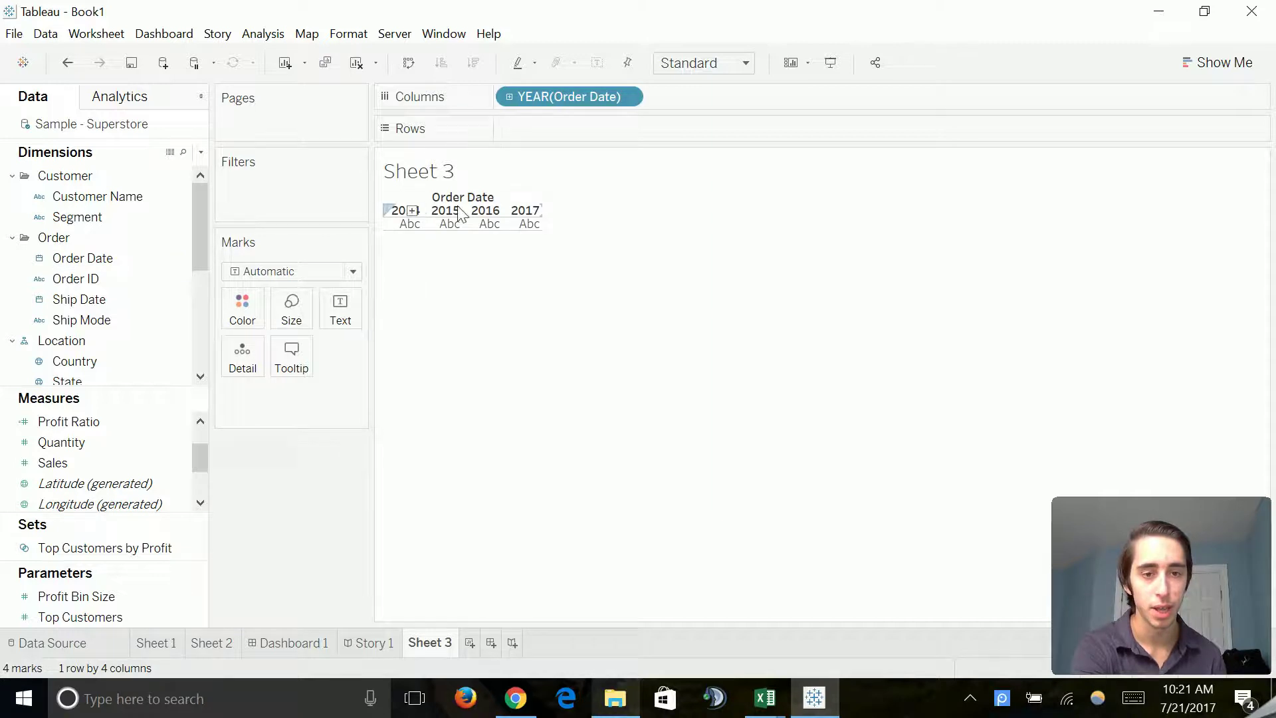
left_click(626, 96)
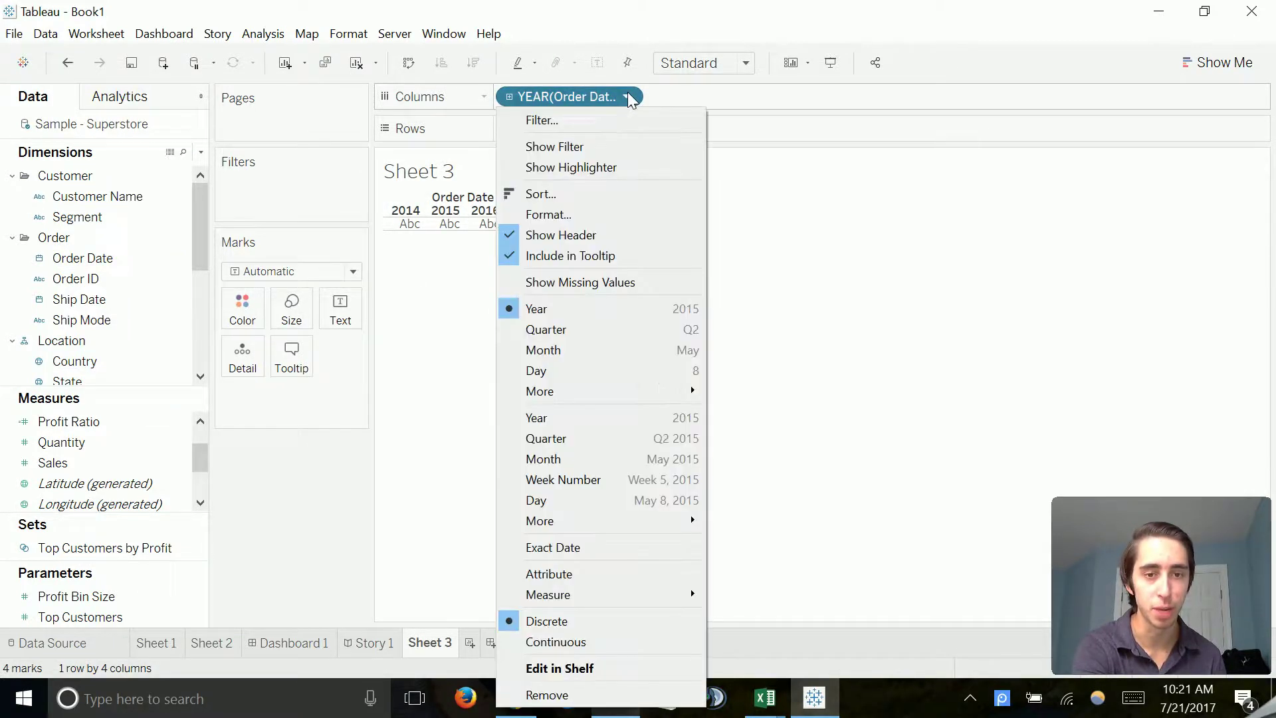
left_click(547, 459)
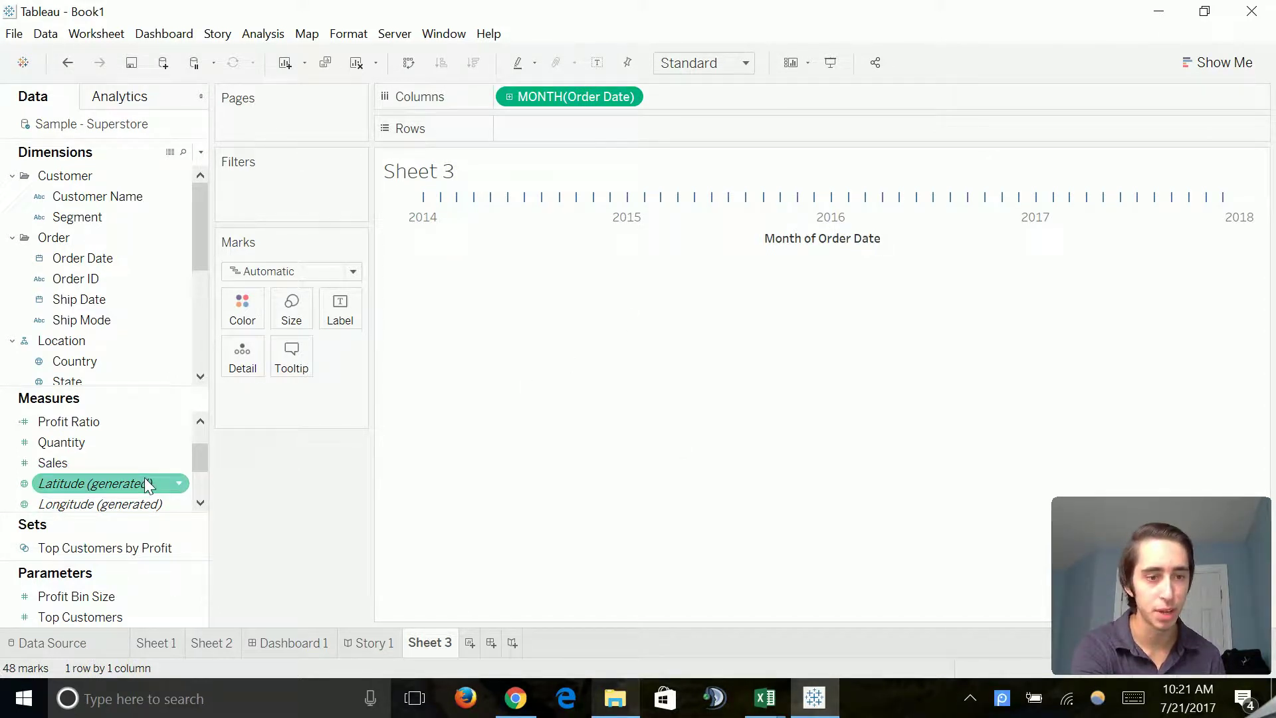
double_click(148, 440)
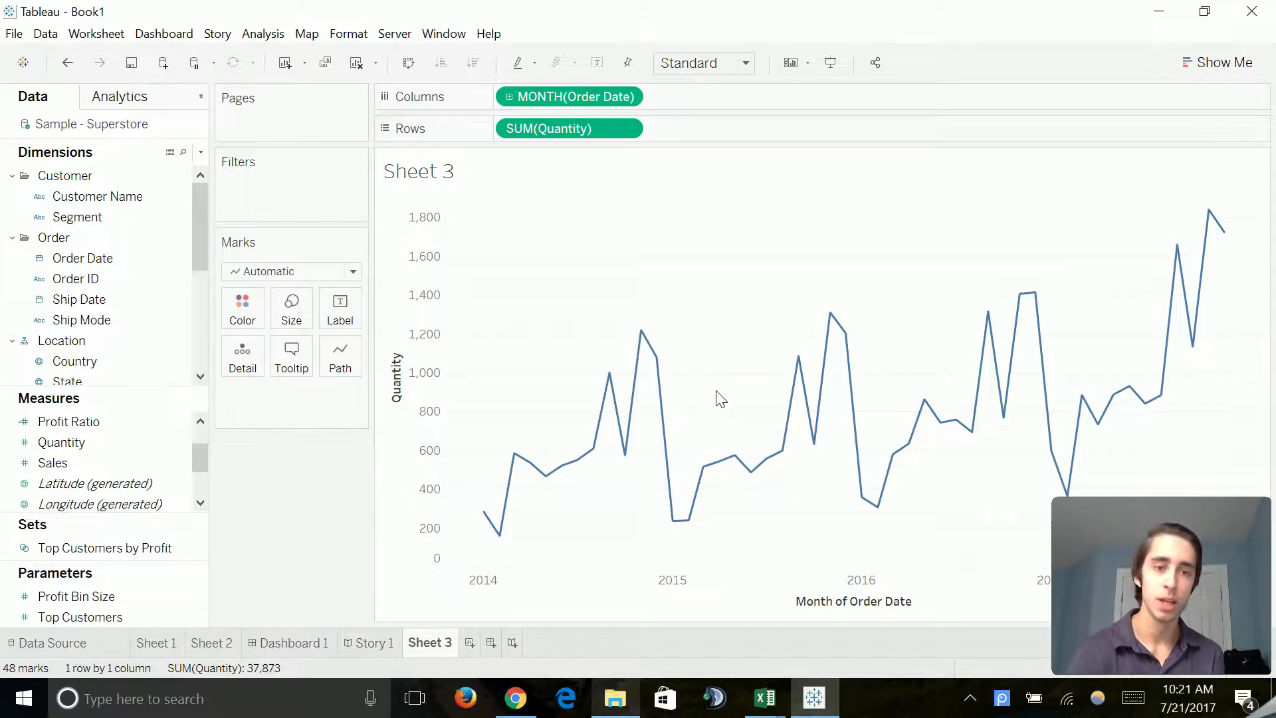
Show a forecast on the monthly Quantity line from the Analysis menu.
left_click(269, 42)
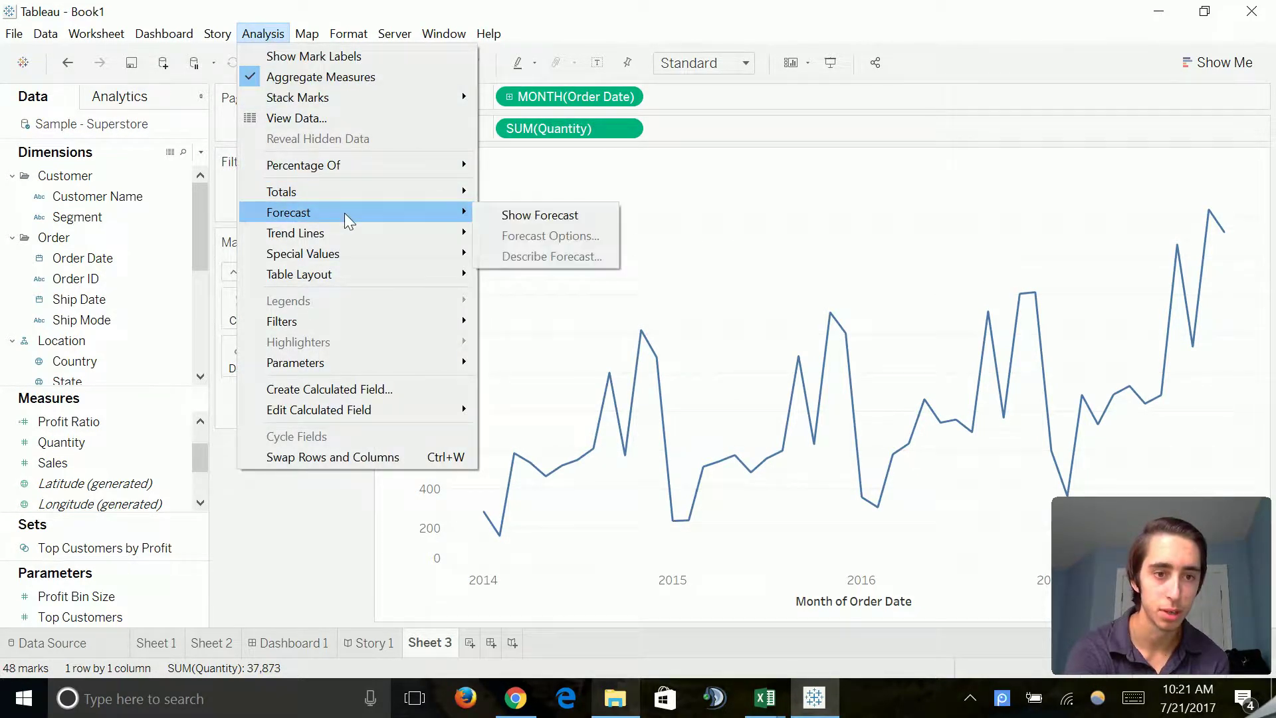
left_click(504, 216)
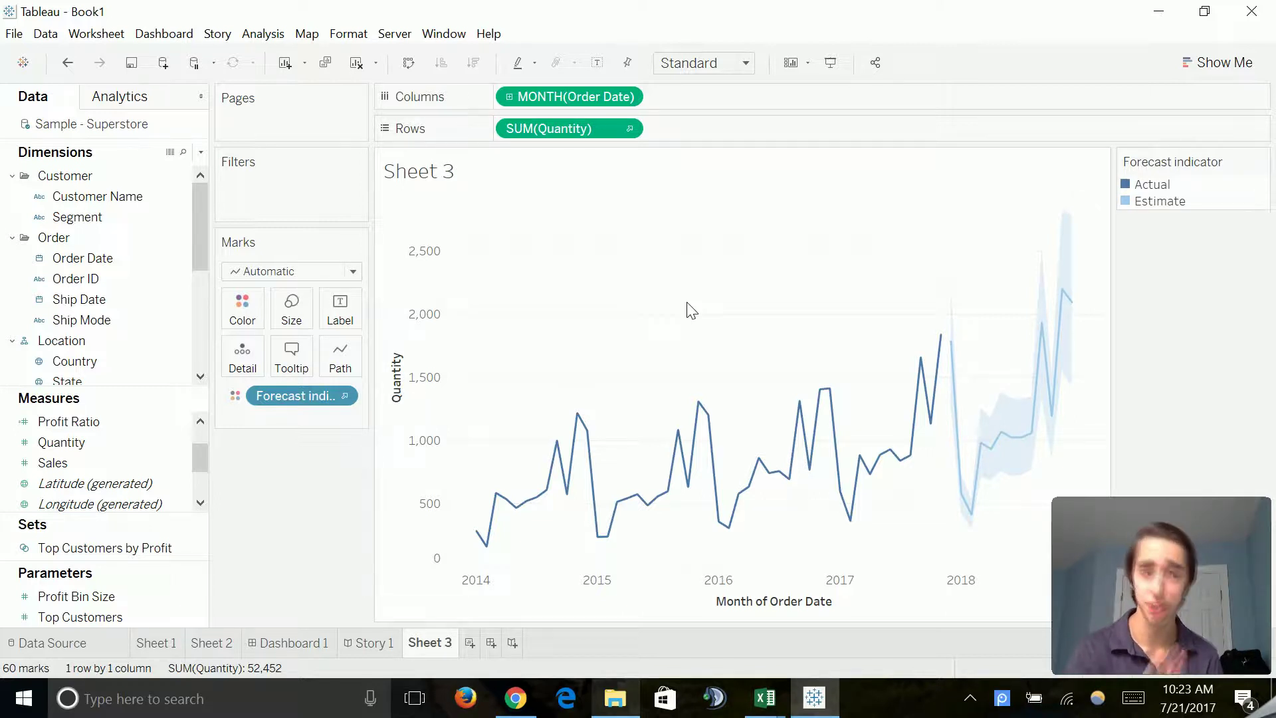
left_click(263, 33)
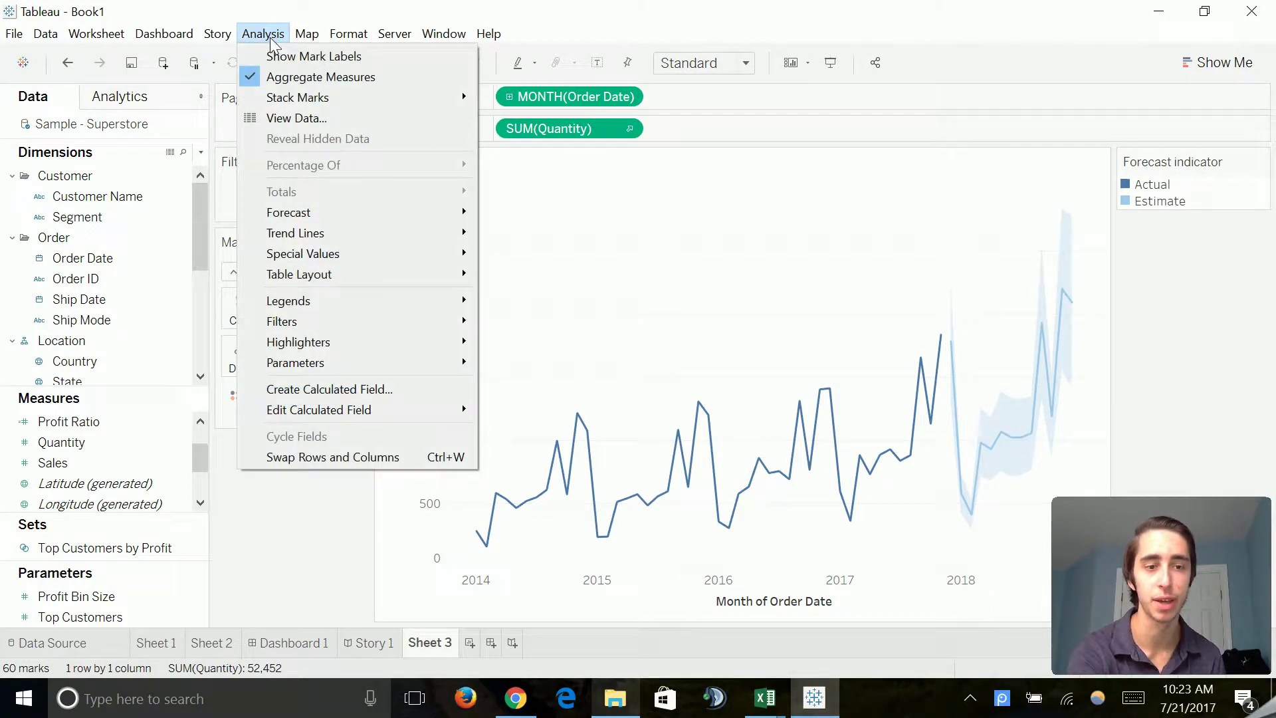
Open Forecast Options for the Sheet 3 Quantity forecast.
mouse_move(372, 214)
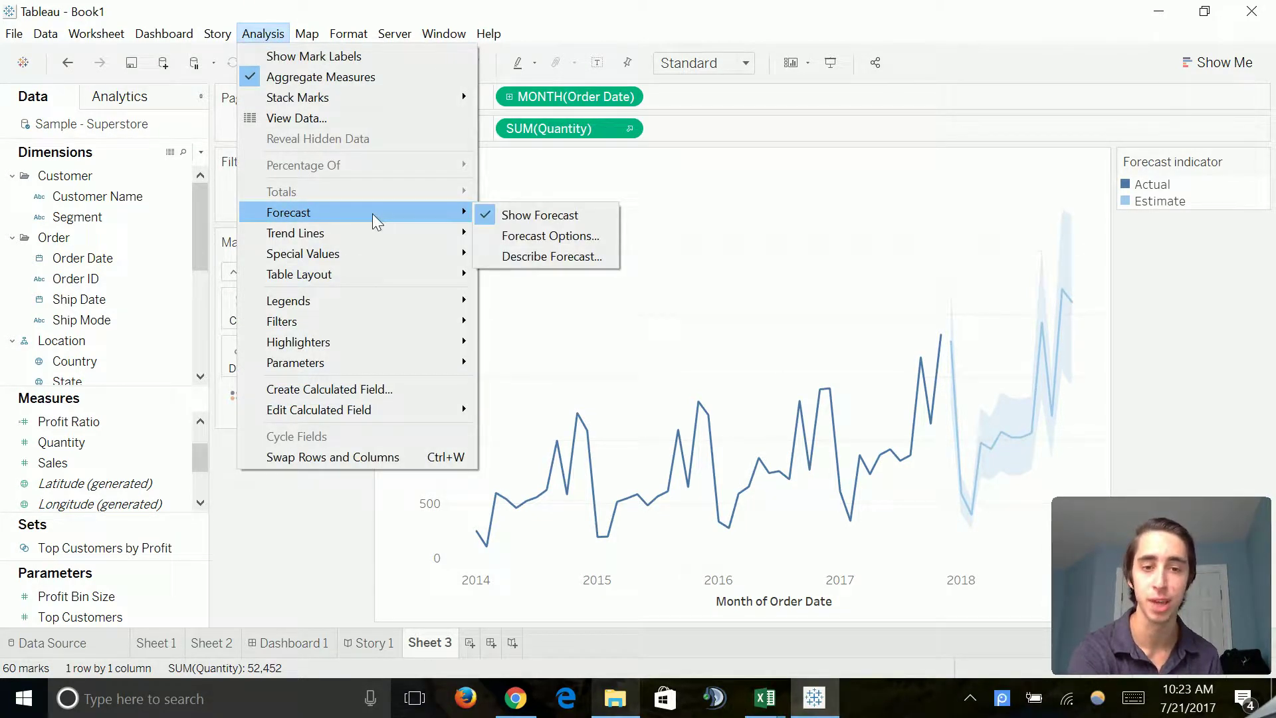
left_click(536, 236)
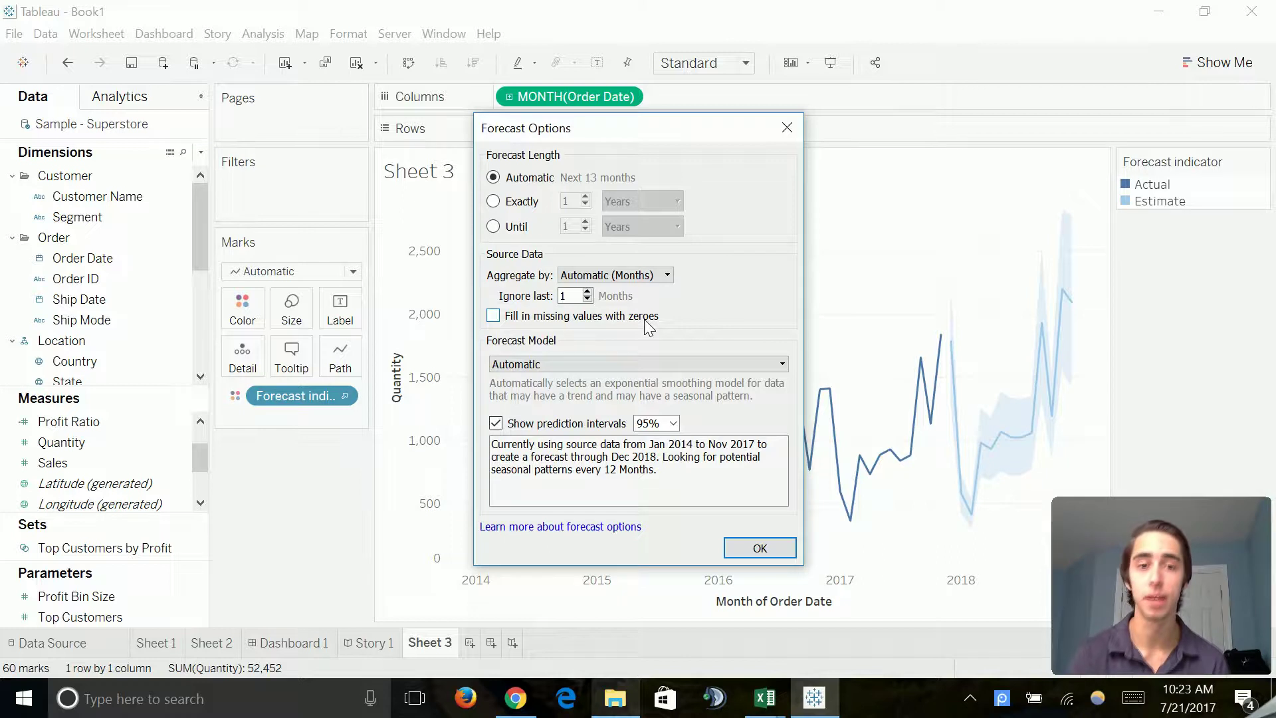
Set the forecast length to exactly 3 years, running through Nov 2020.
left_click(497, 208)
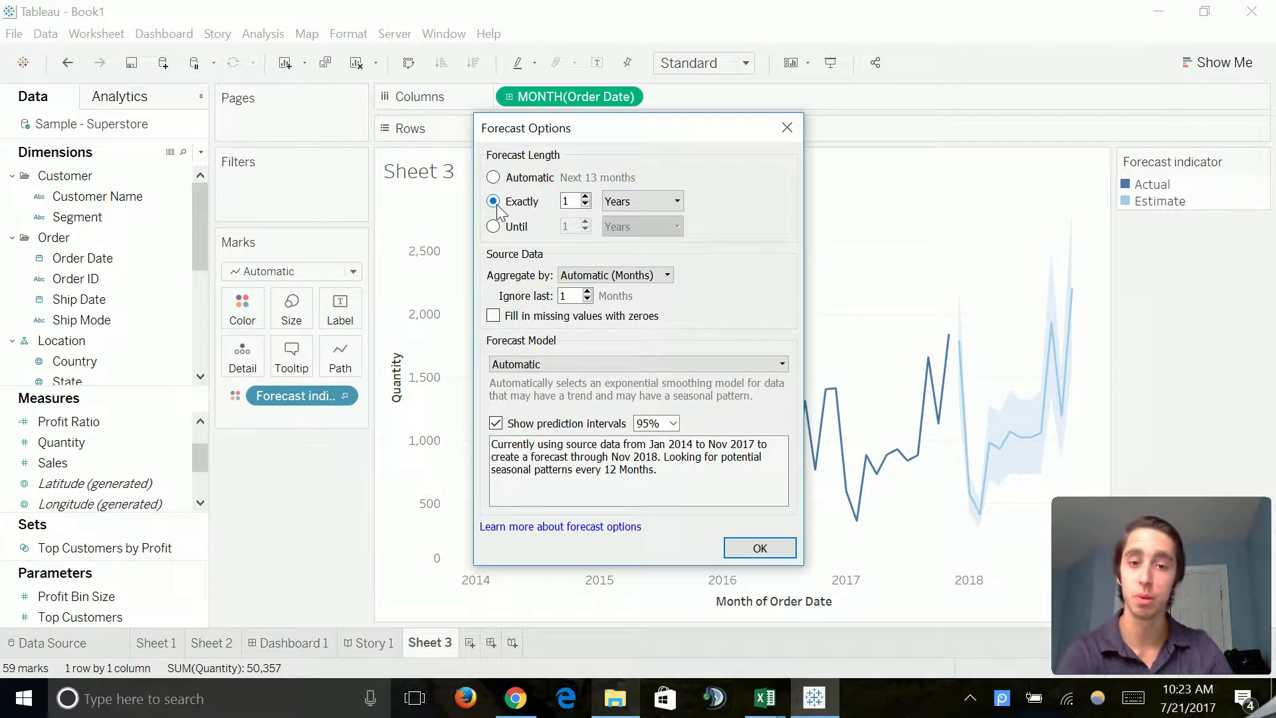
left_click(586, 198)
left_click(585, 197)
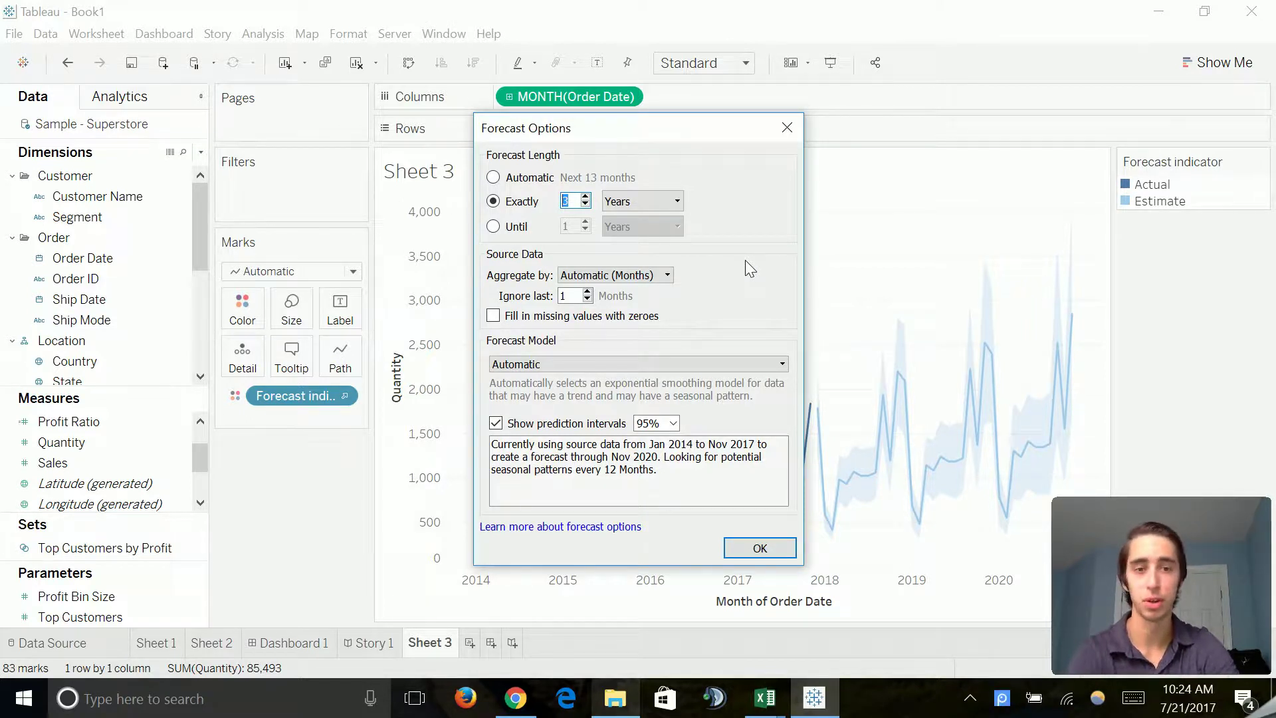
type("30")
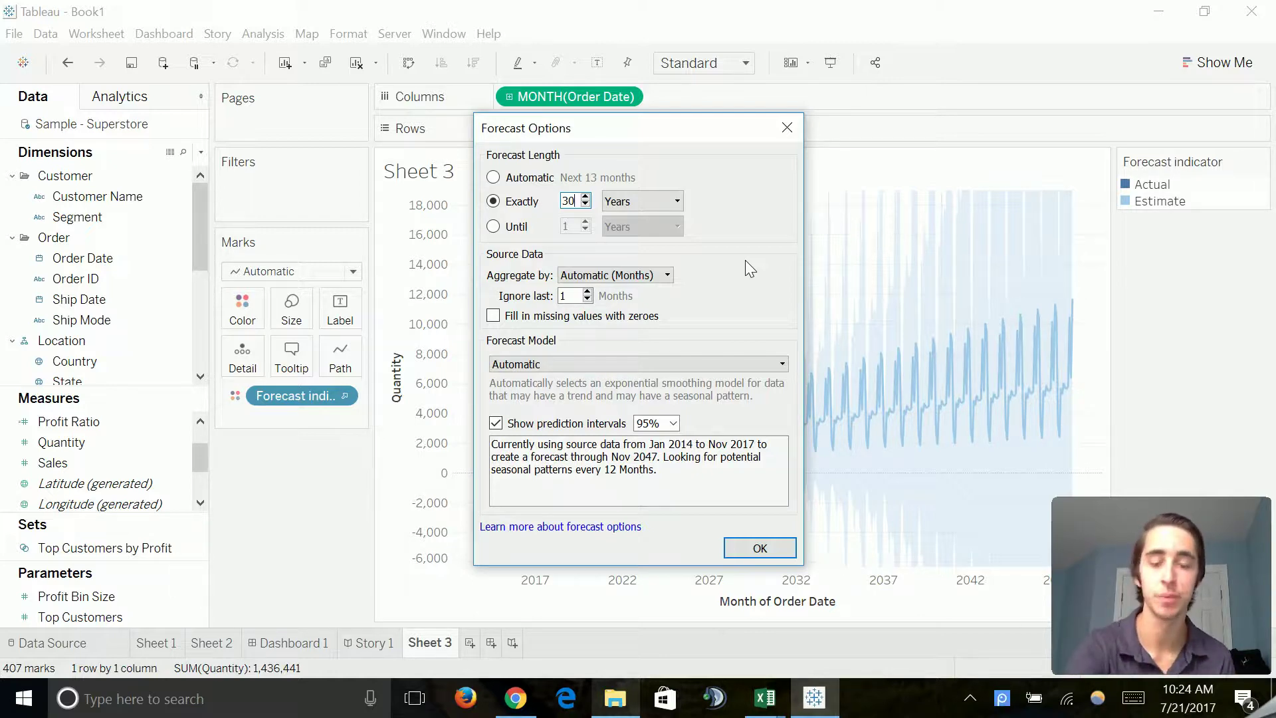
key("BackSpace")
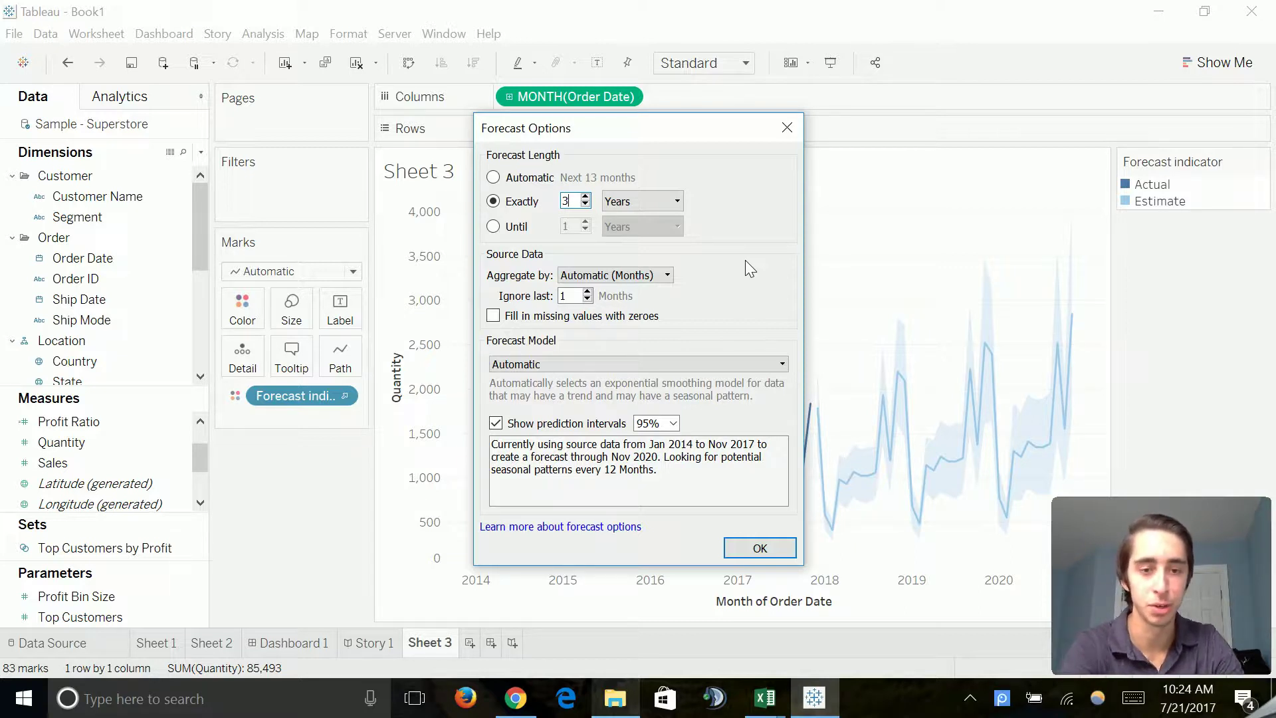
left_click(657, 429)
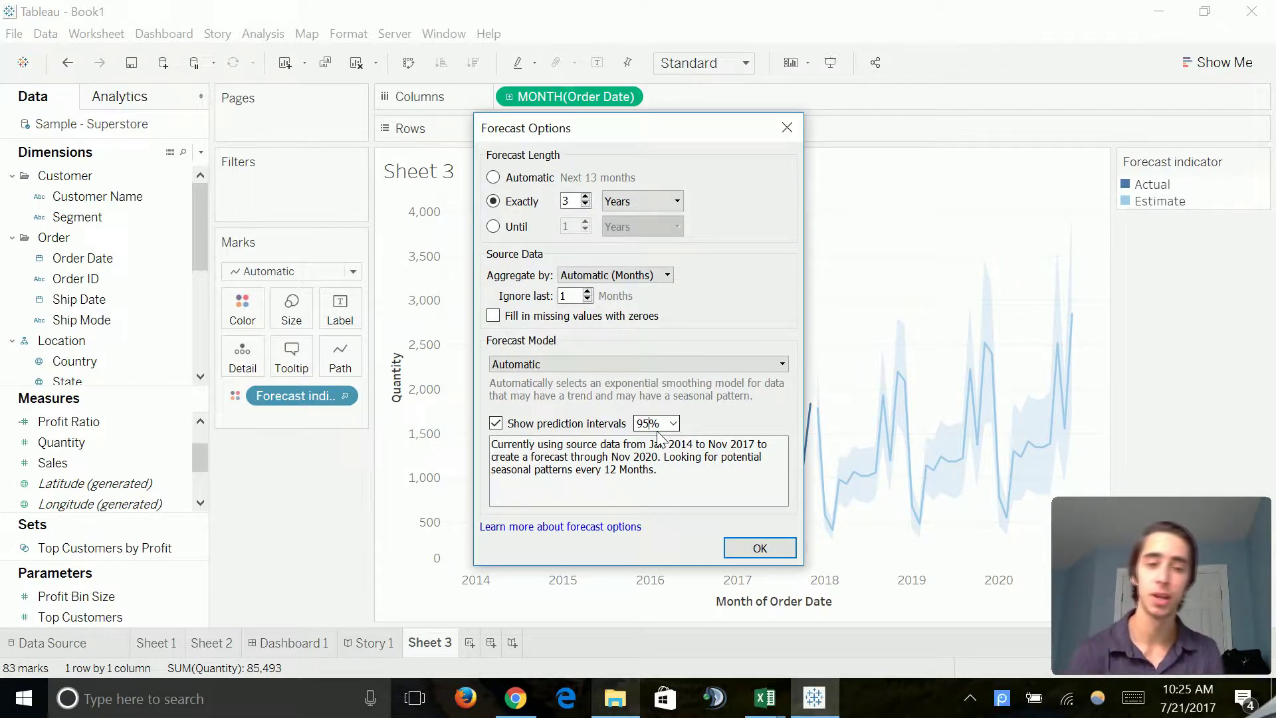
key("BackSpace")
key("BackSpace")
type("50")
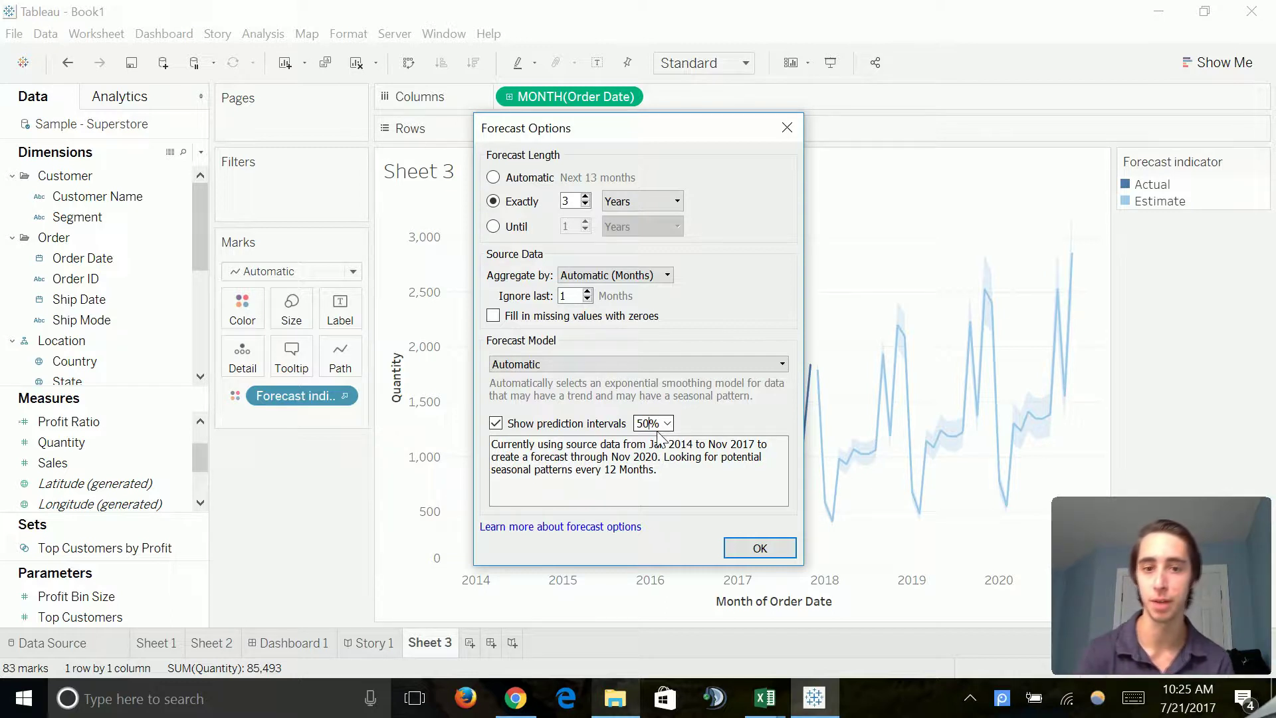
type("95")
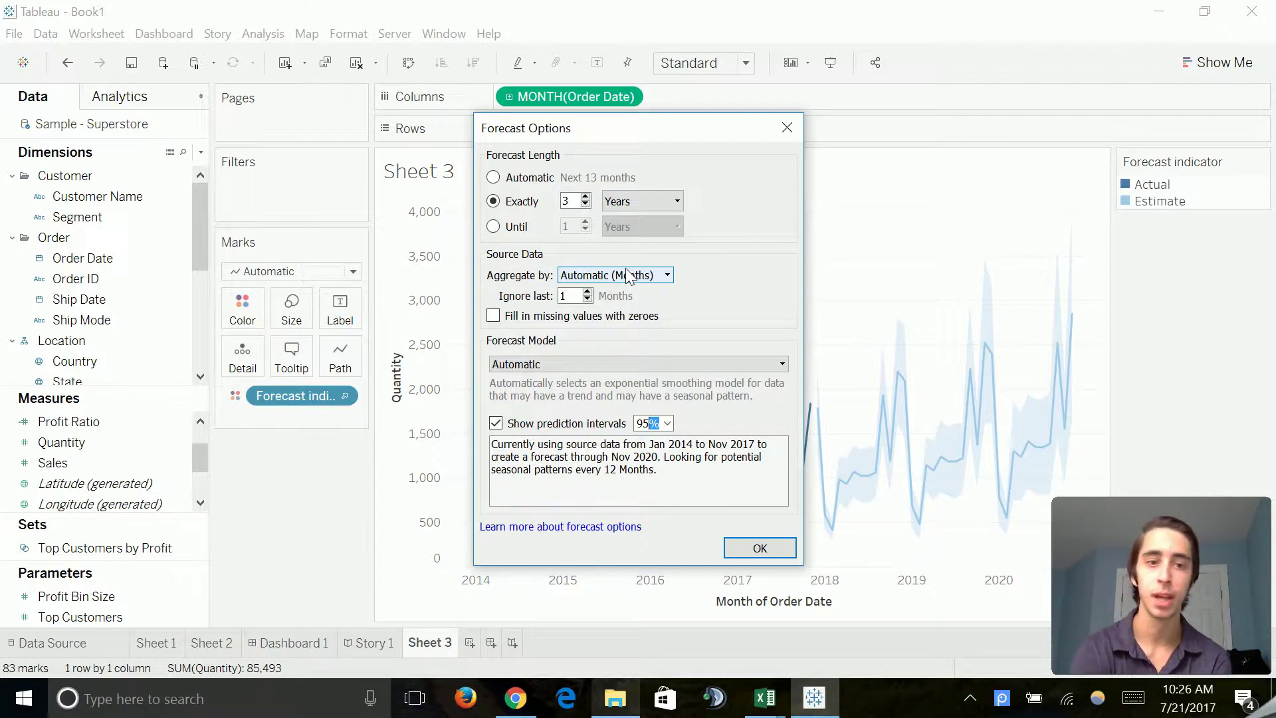
left_click(629, 275)
Switch the forecast model to Custom with additive trend and additive season.
left_click(608, 240)
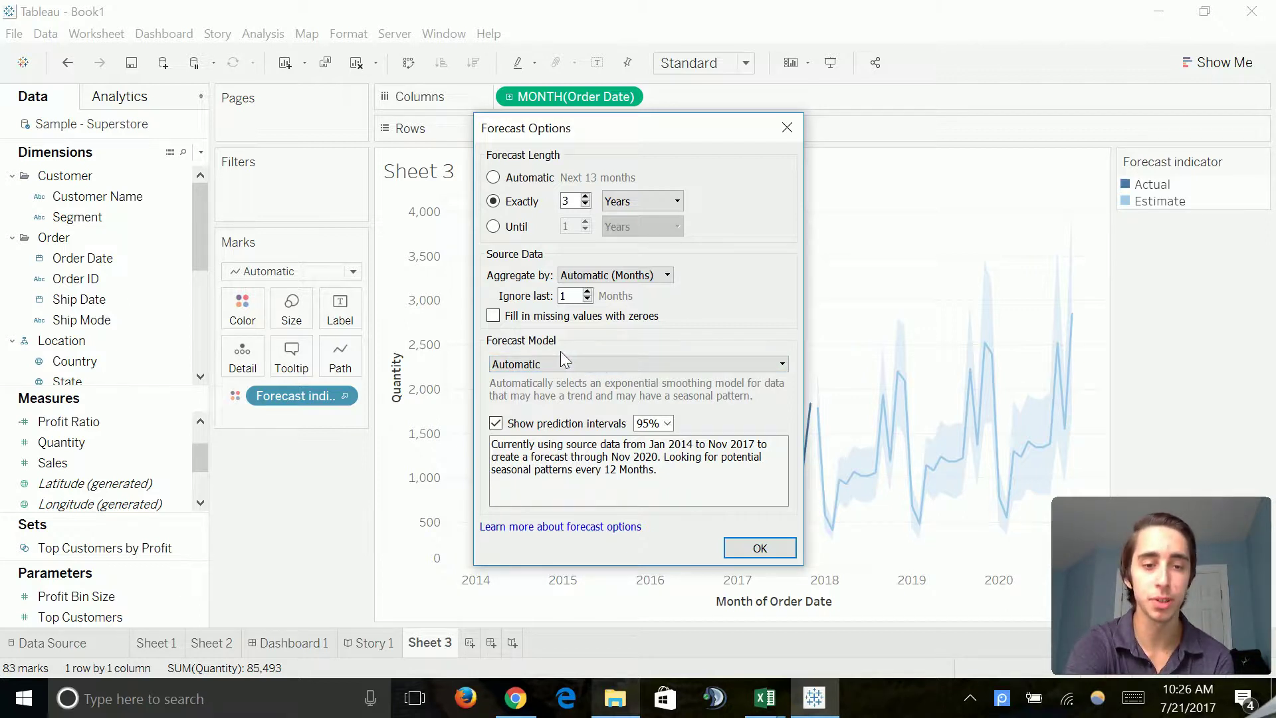
left_click(546, 362)
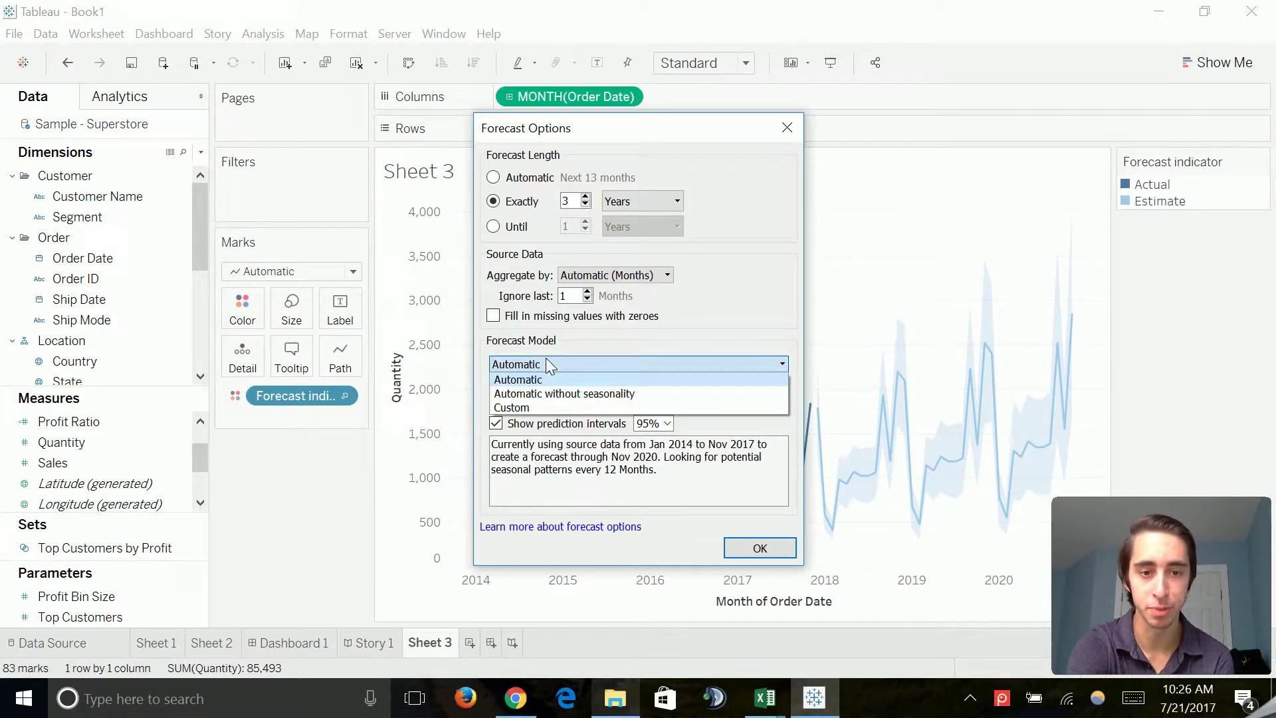
left_click(541, 406)
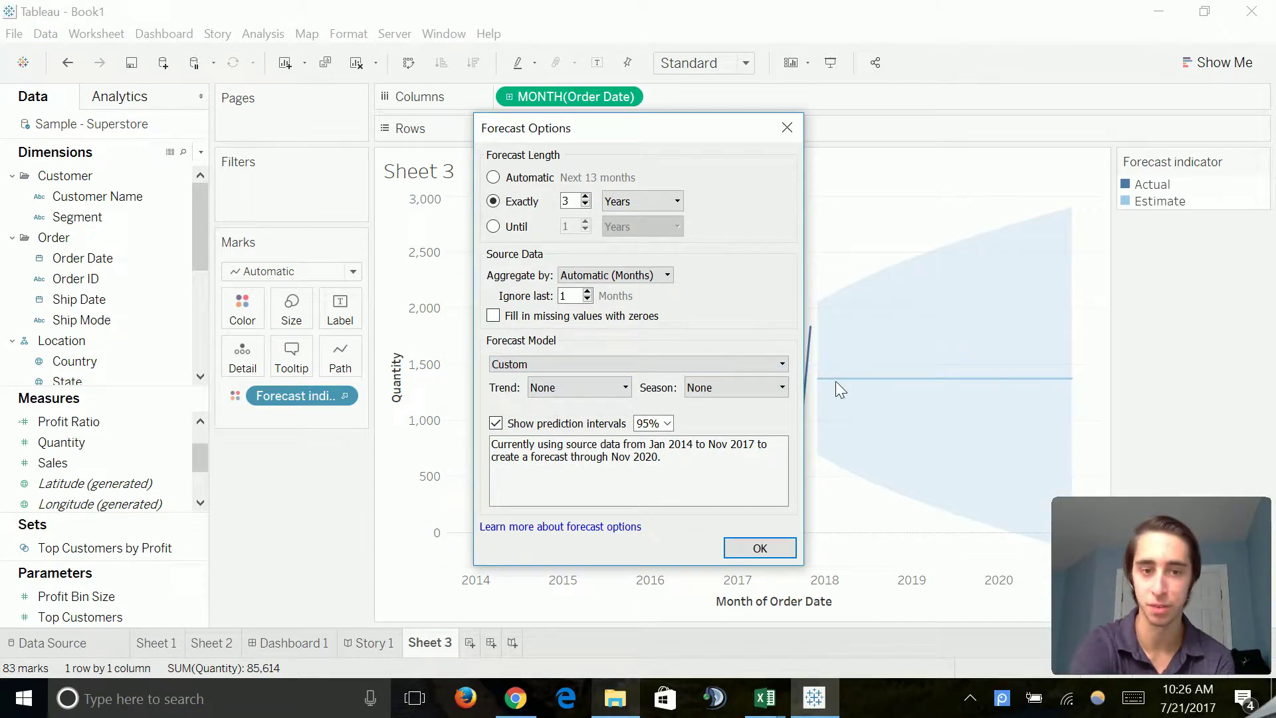
left_click(607, 387)
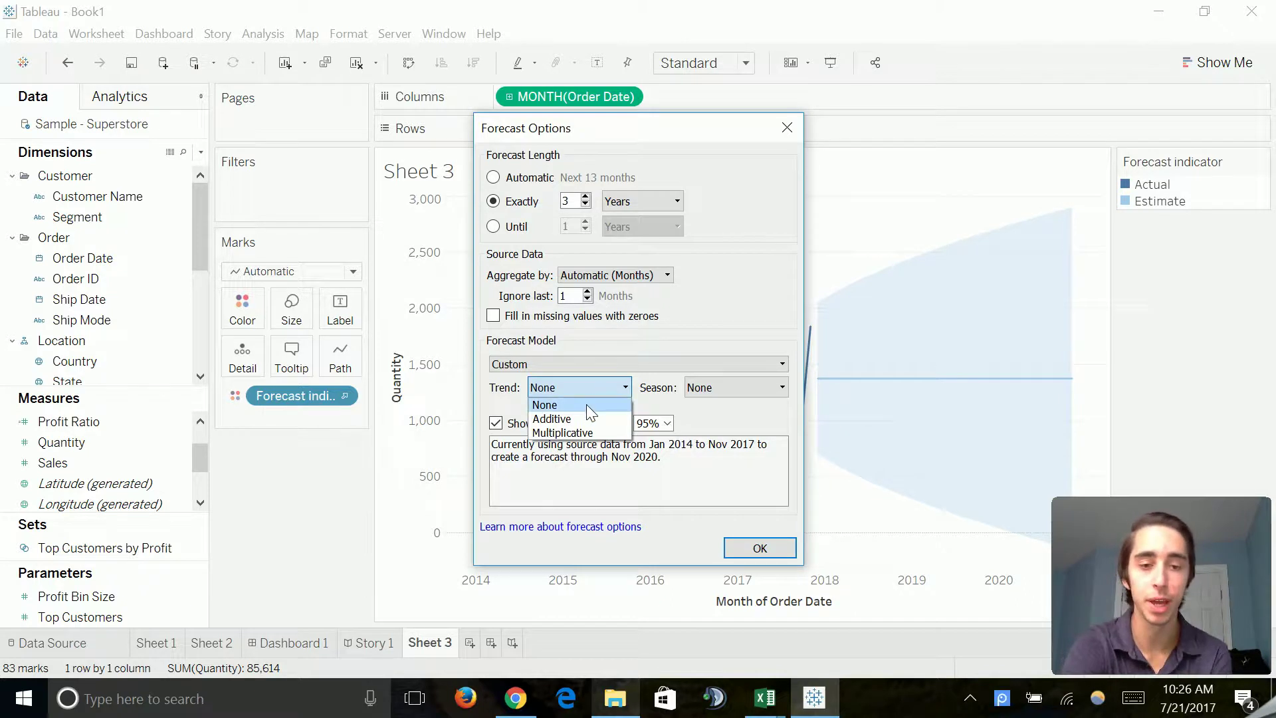
left_click(577, 422)
left_click(749, 383)
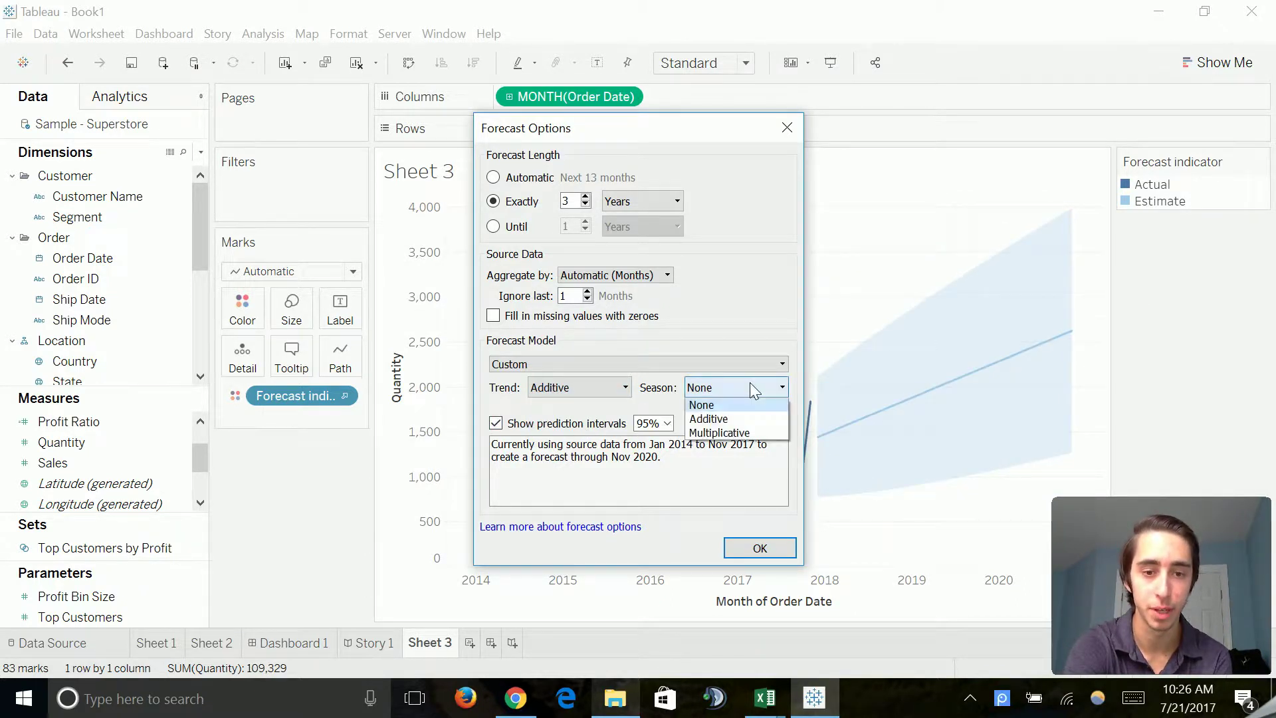
left_click(730, 418)
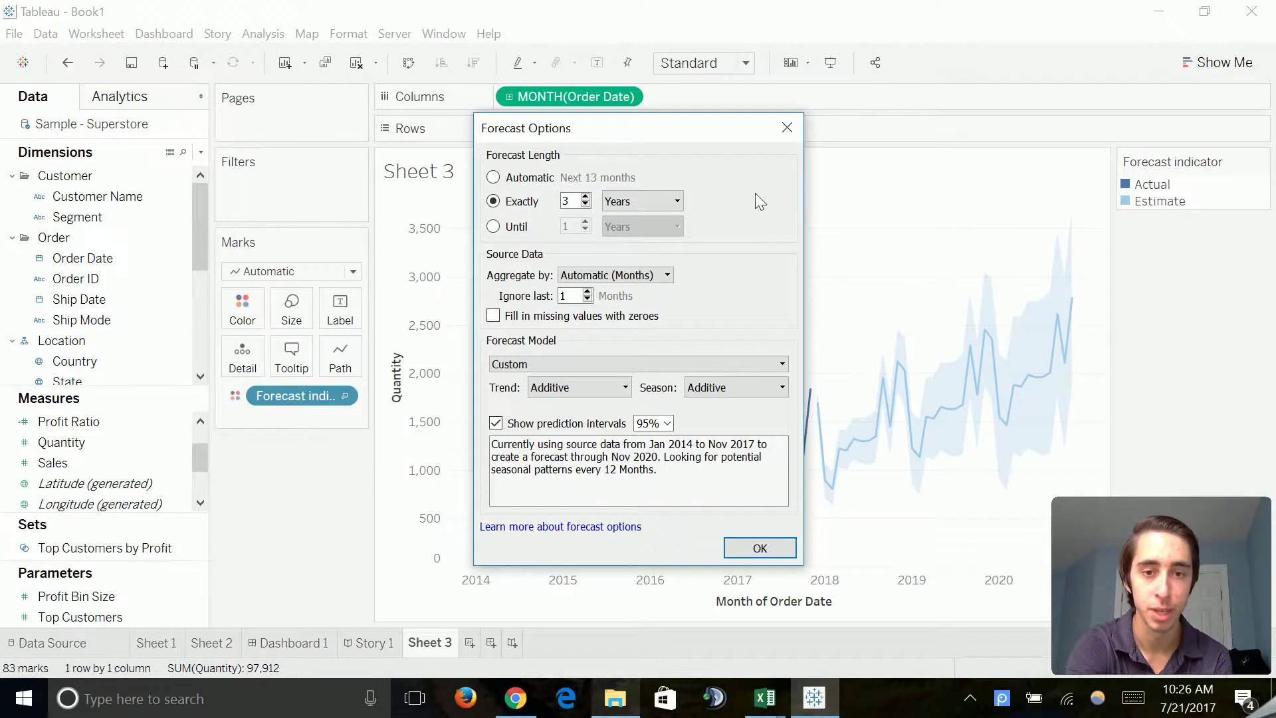
left_click_drag(697, 139, 349, 143)
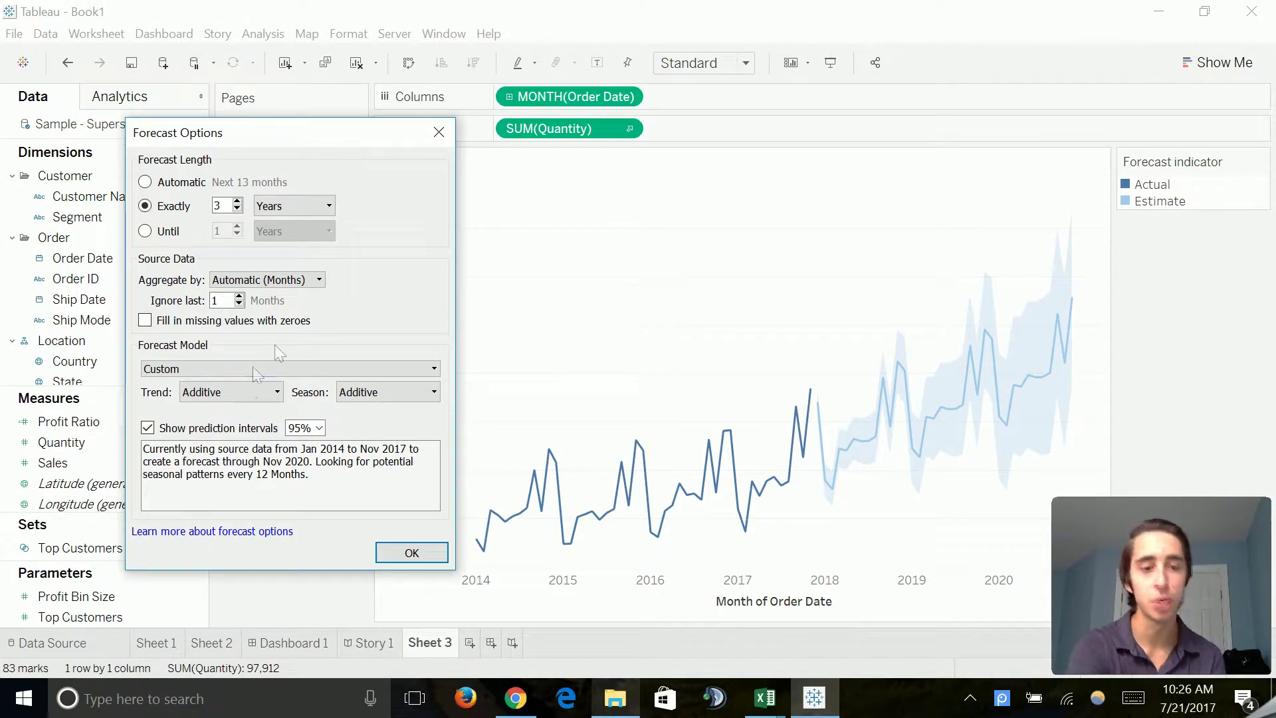
Try multiplicative trend and season and forecast lengths of 5 and 10.
left_click(240, 394)
left_click(226, 436)
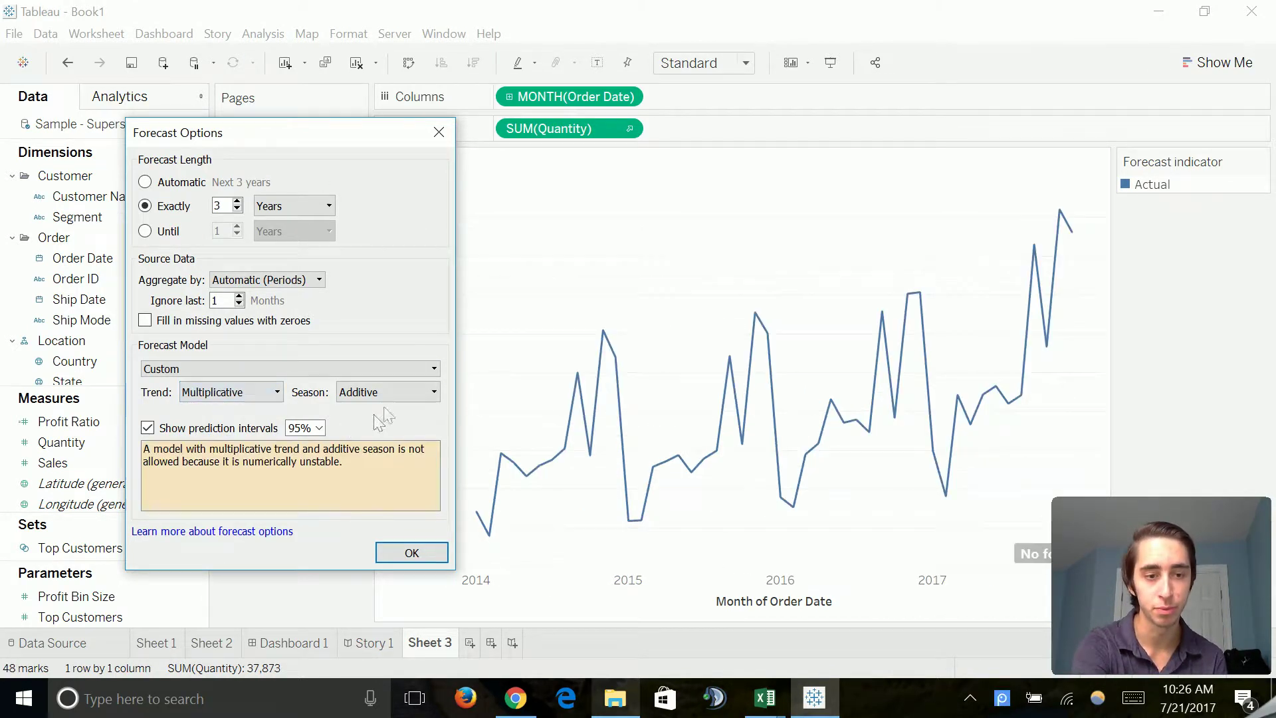
left_click(385, 393)
left_click(383, 436)
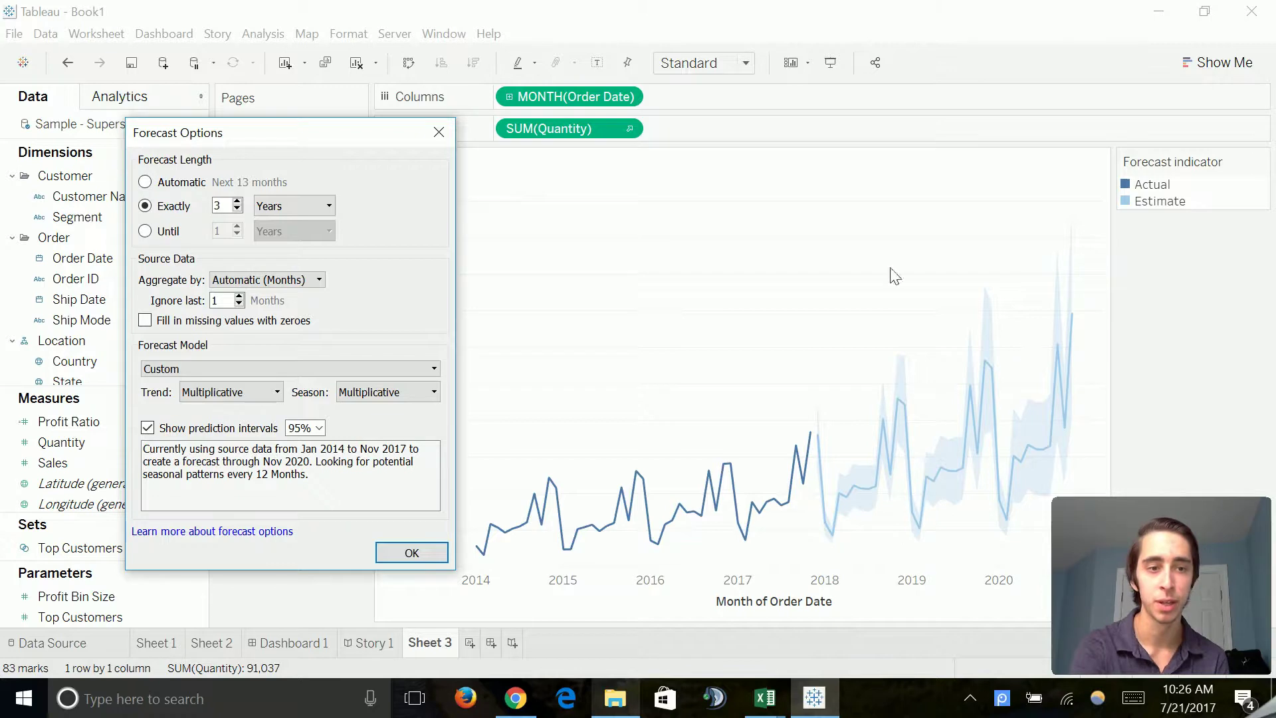
key("BackSpace")
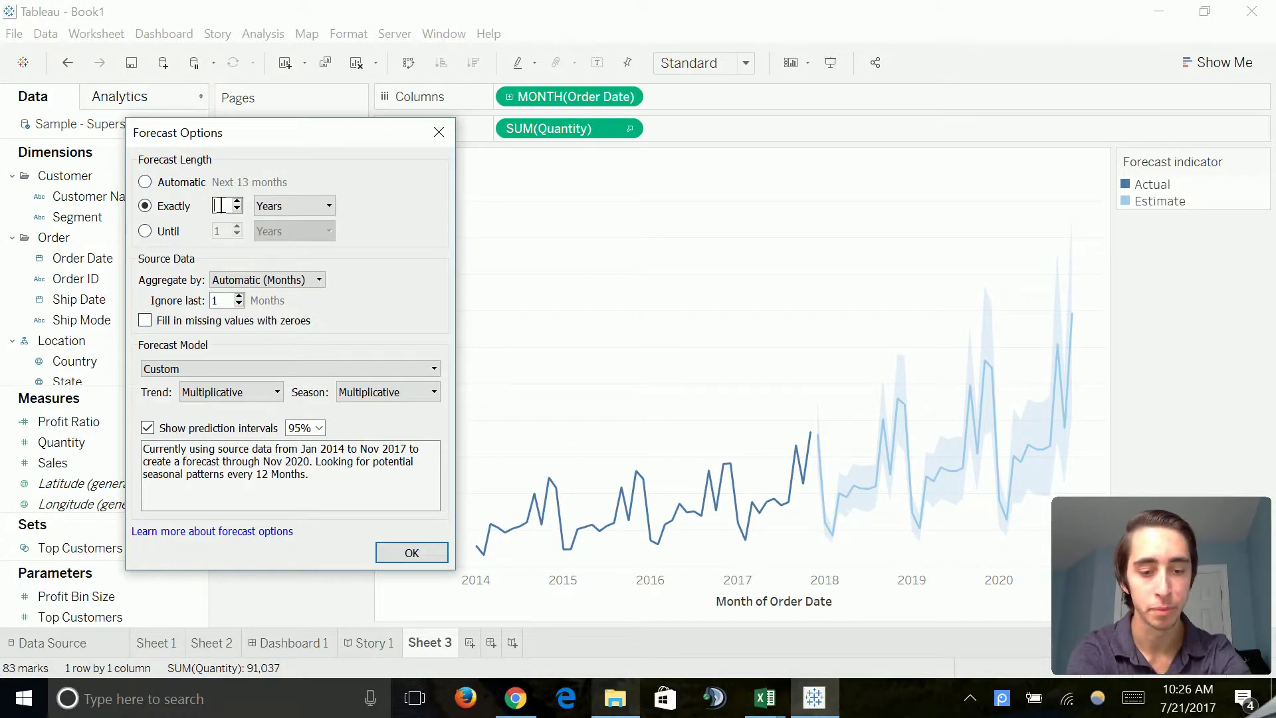
type("5")
key("BackSpace")
type("10")
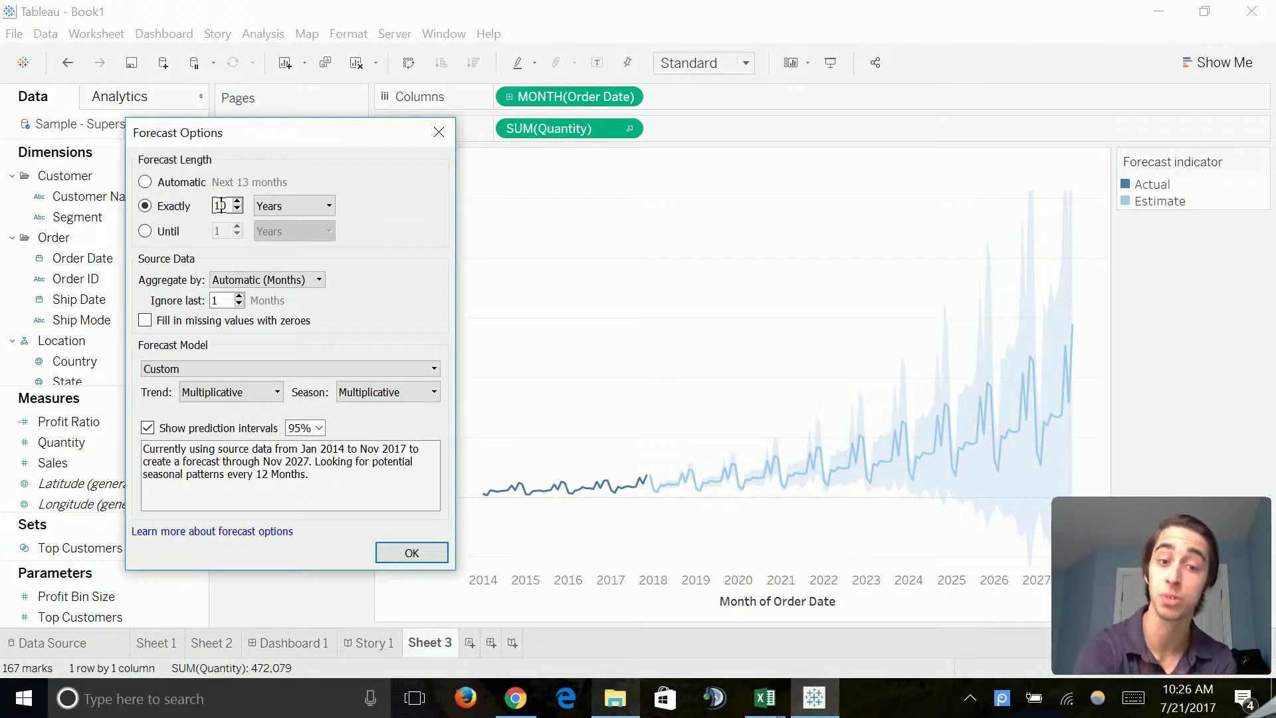
key("BackSpace")
key("BackSpace")
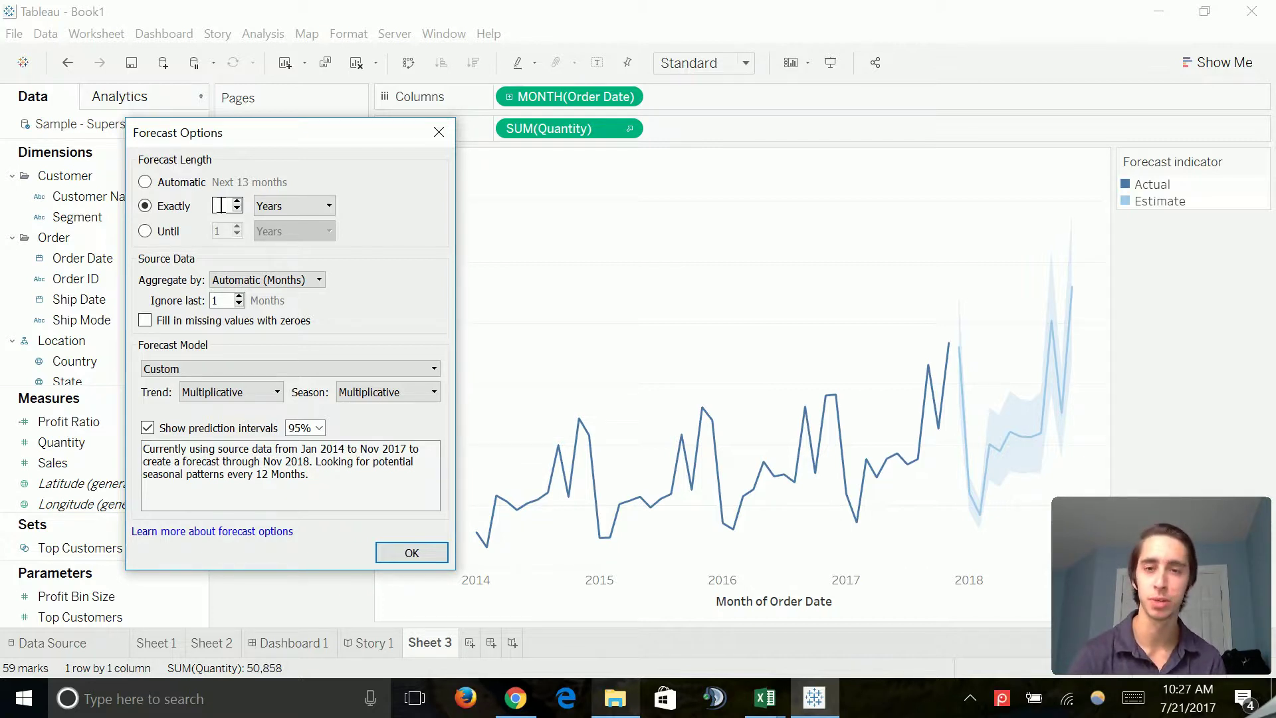
Restore additive trend and season, set the length to 3 years, and confirm.
left_click(229, 392)
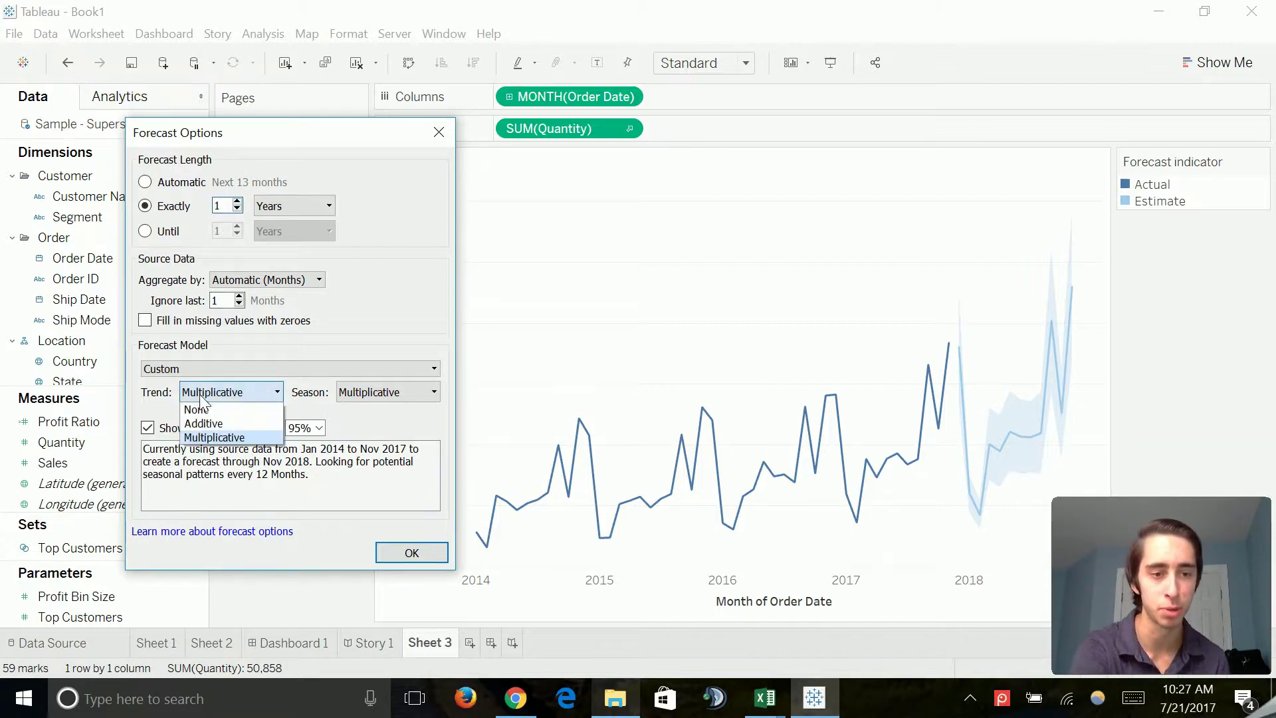
left_click(212, 433)
left_click(230, 391)
left_click(219, 419)
left_click(385, 392)
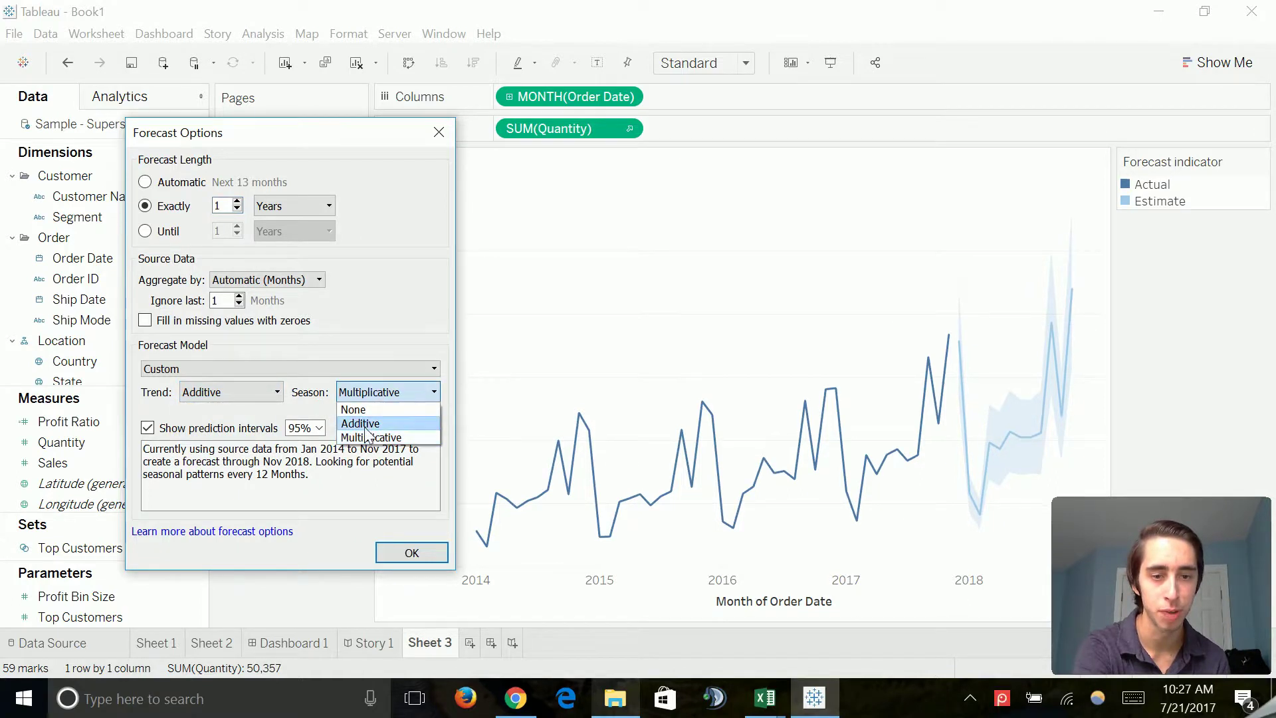
left_click(372, 421)
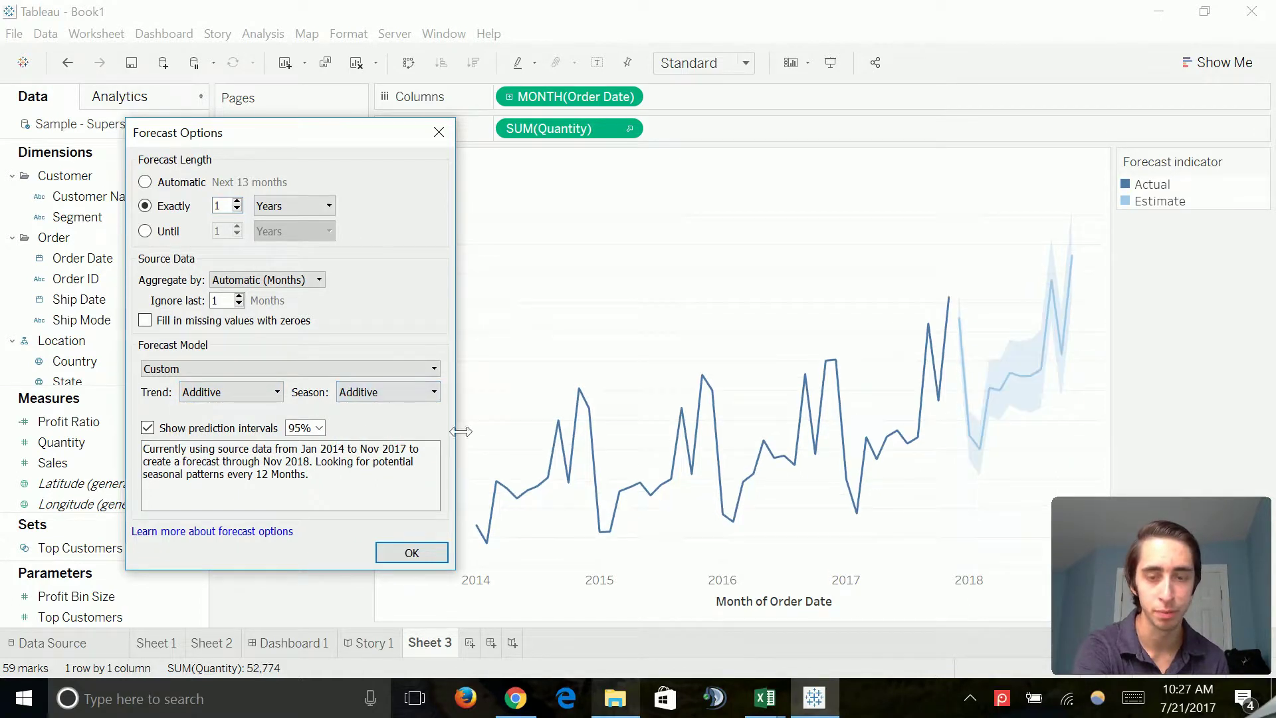
double_click(217, 205)
type("3")
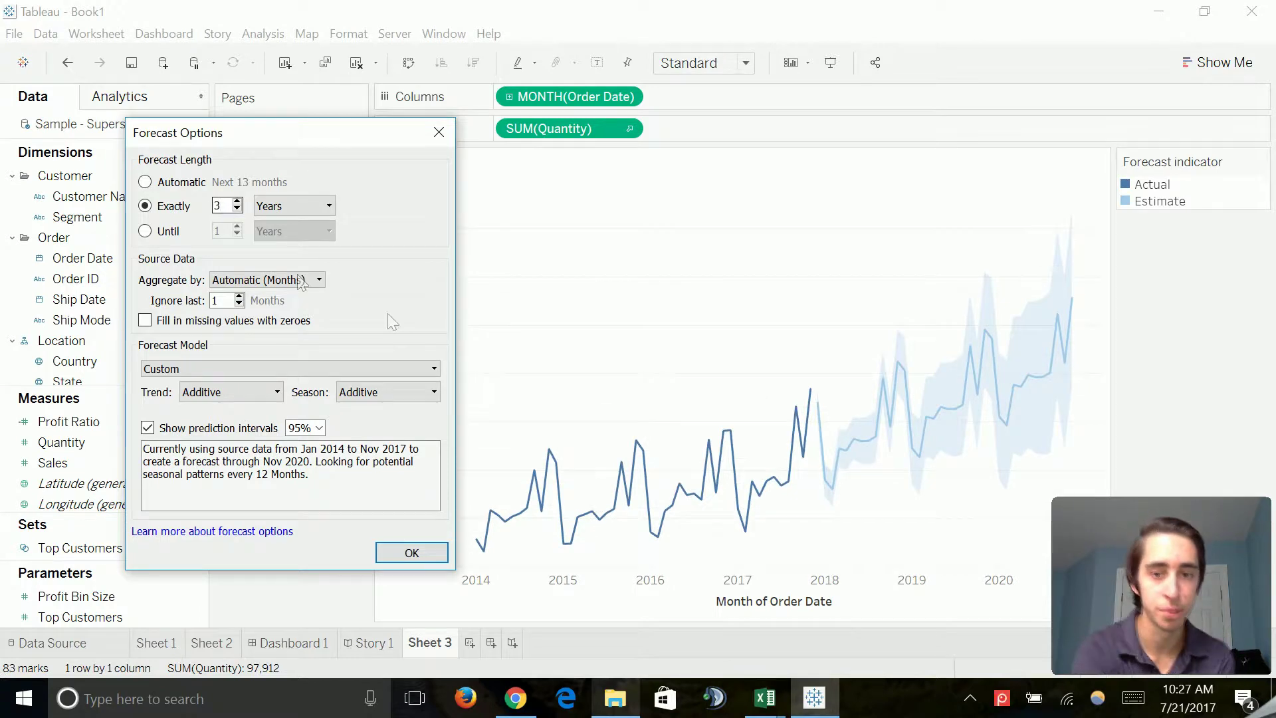
left_click(430, 554)
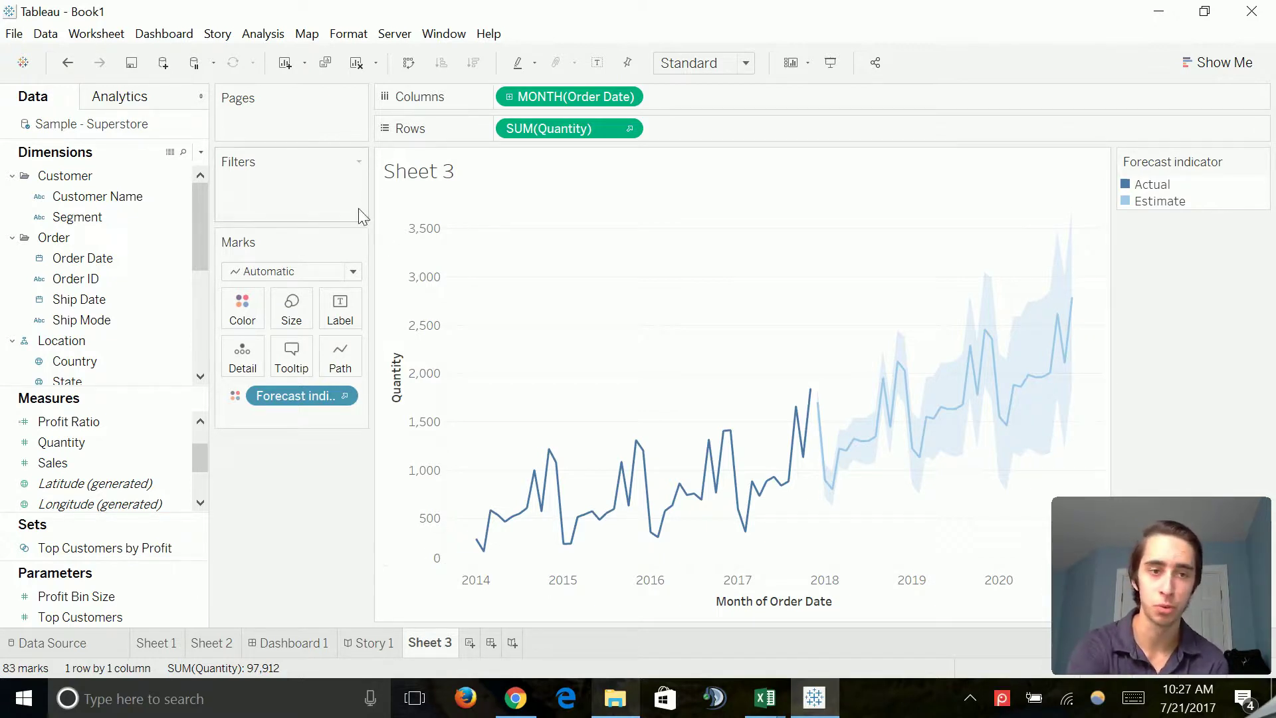
Show linear trend lines on the Quantity forecast chart.
left_click(258, 36)
mouse_move(400, 230)
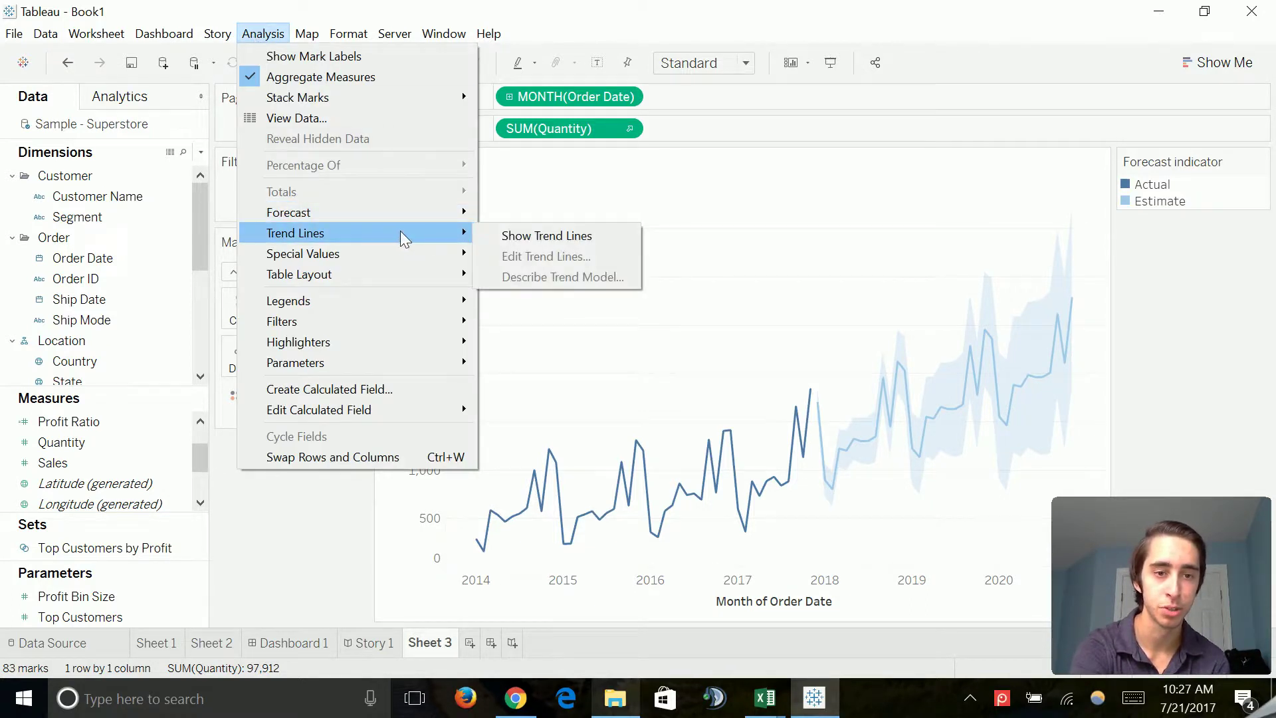
left_click(503, 235)
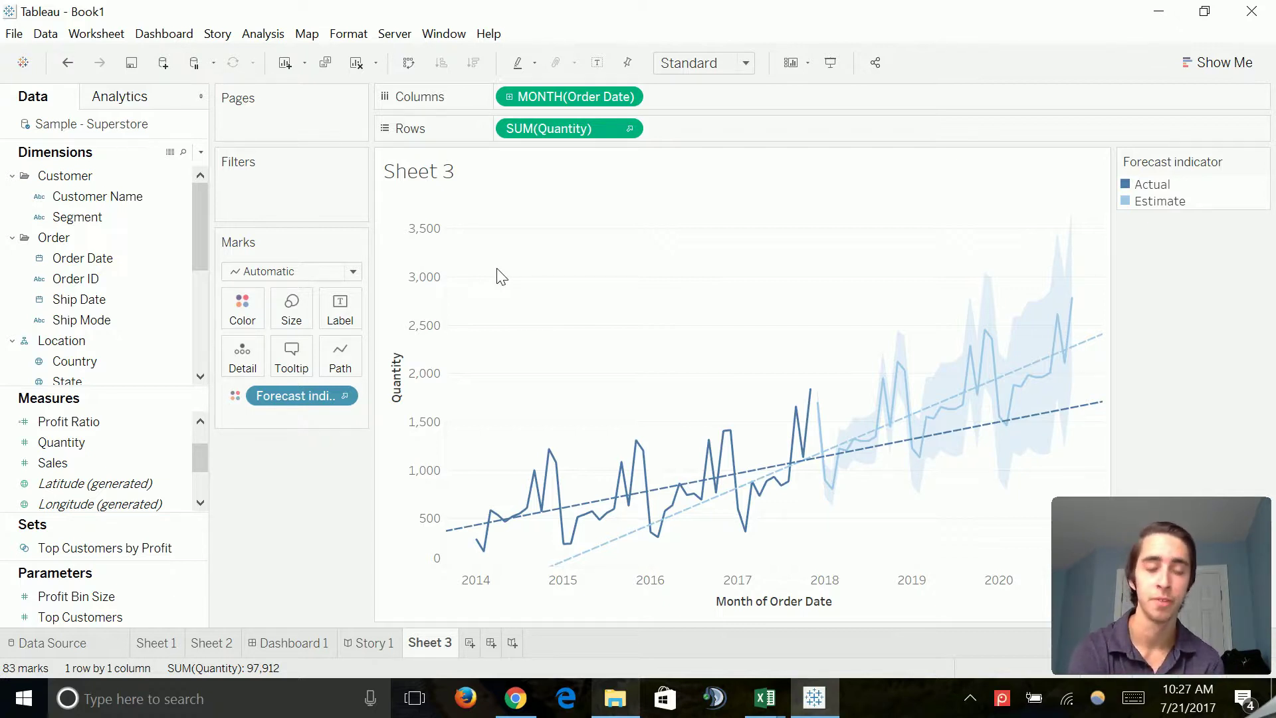
Open the Trend Lines Options dialog via Analysis > Trend Lines > Edit Trend Lines.
left_click(264, 39)
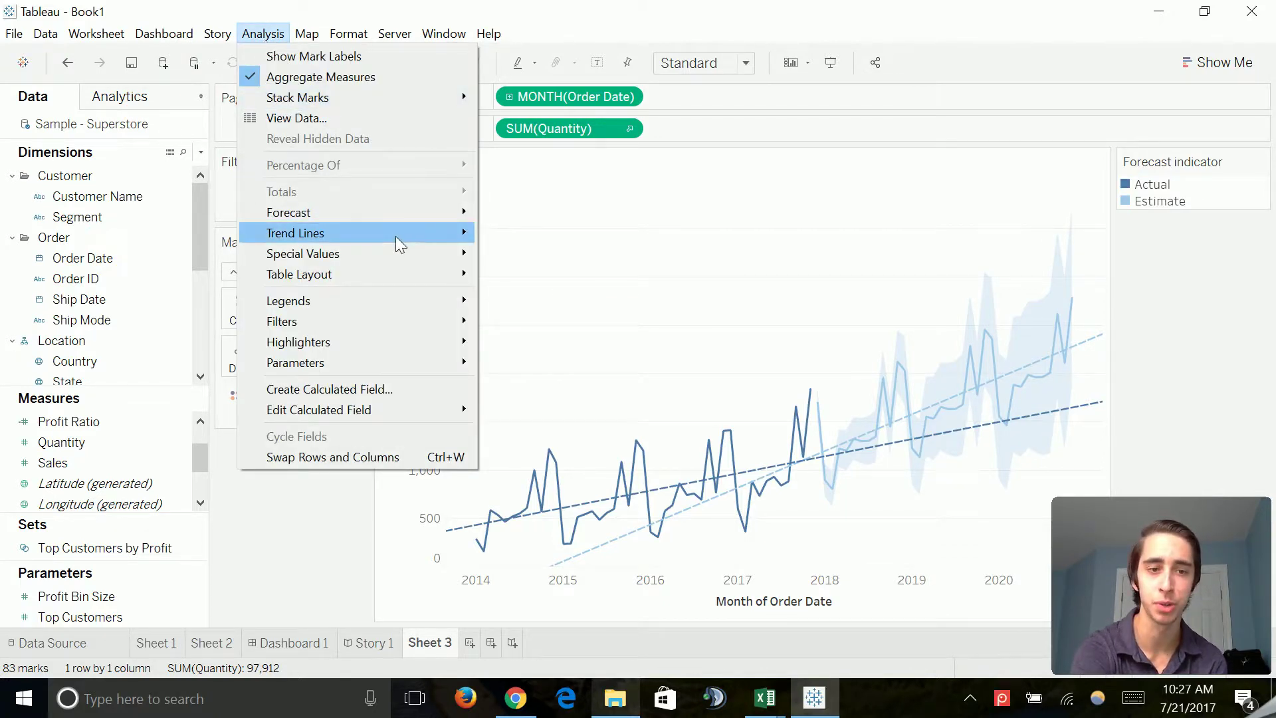
mouse_move(396, 234)
left_click(525, 255)
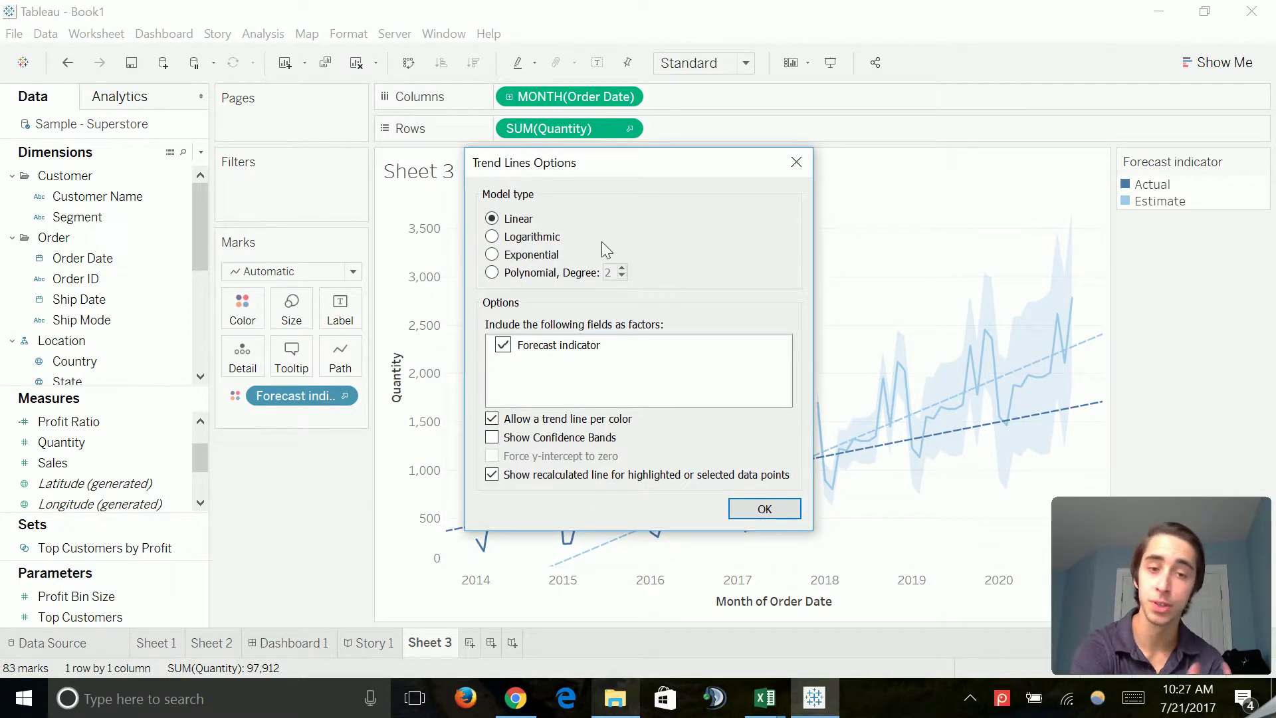
Make the trend line Exponential and stop splitting it by Forecast indicator.
left_click(493, 255)
left_click_drag(581, 169, 161, 178)
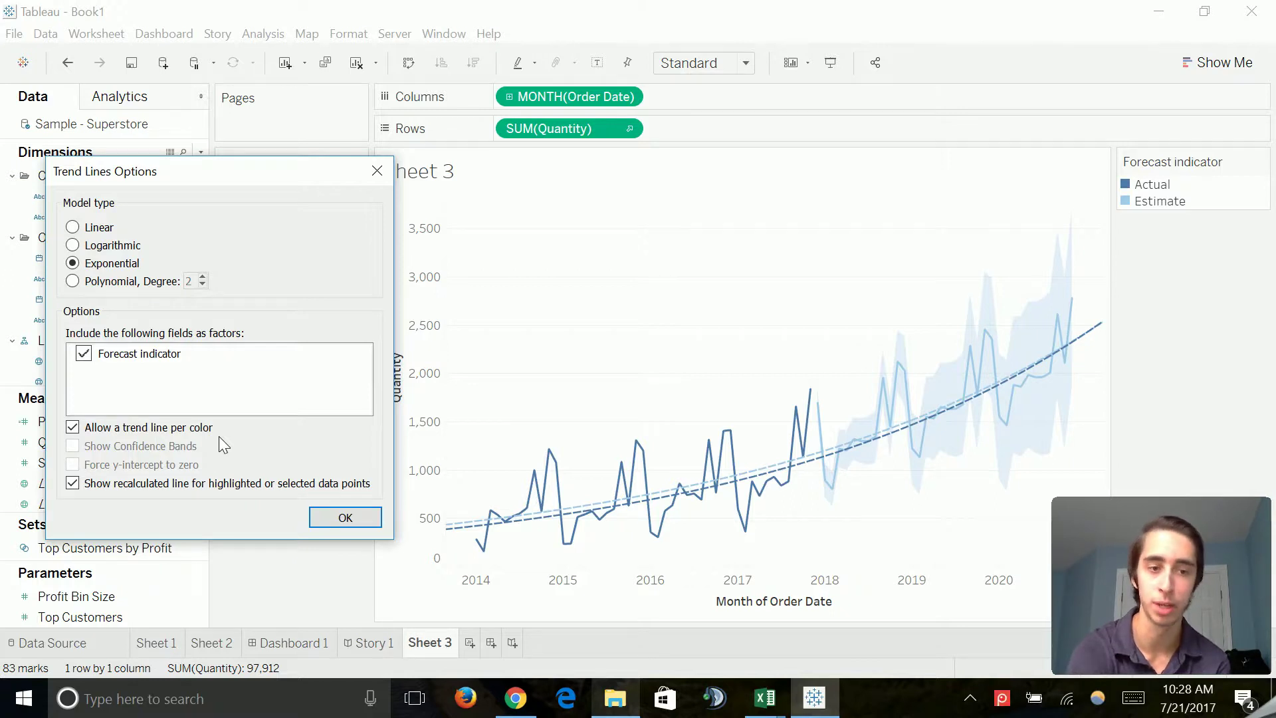
left_click(89, 358)
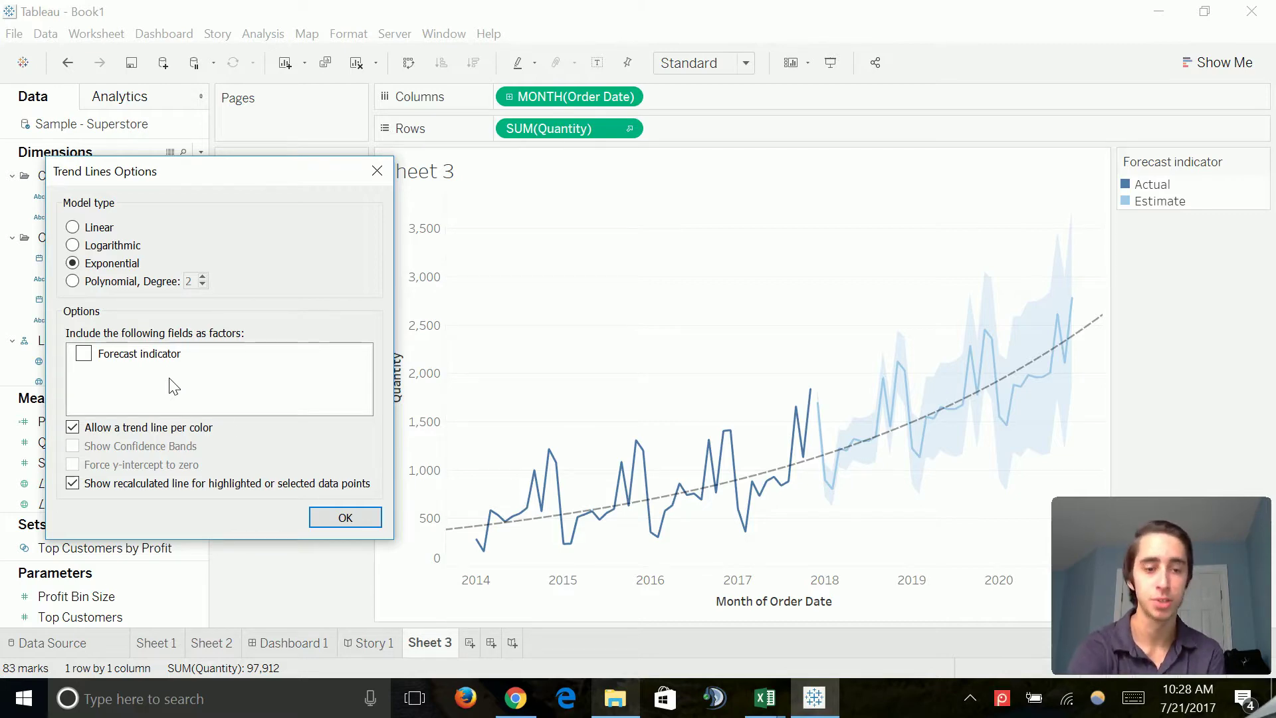
left_click(347, 518)
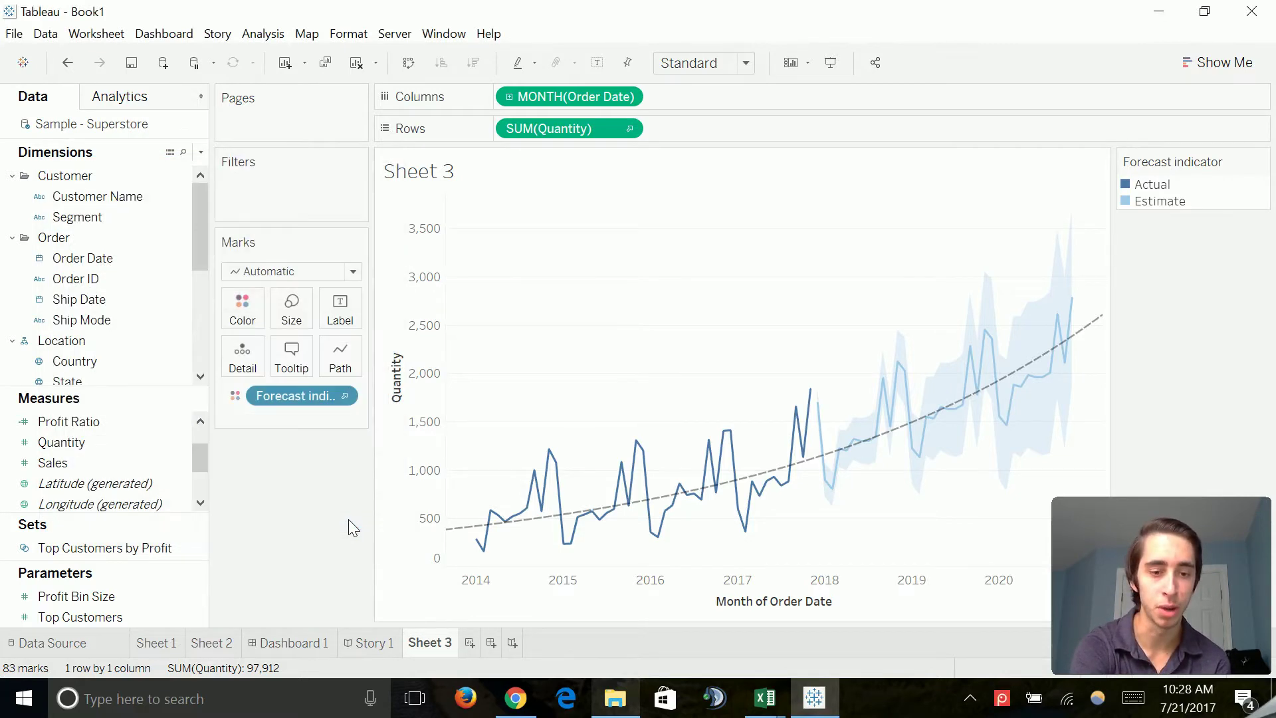
On Dashboard 1, place Sheet 3 below Profit Ratio and give Profit Ratio more height.
left_click(305, 642)
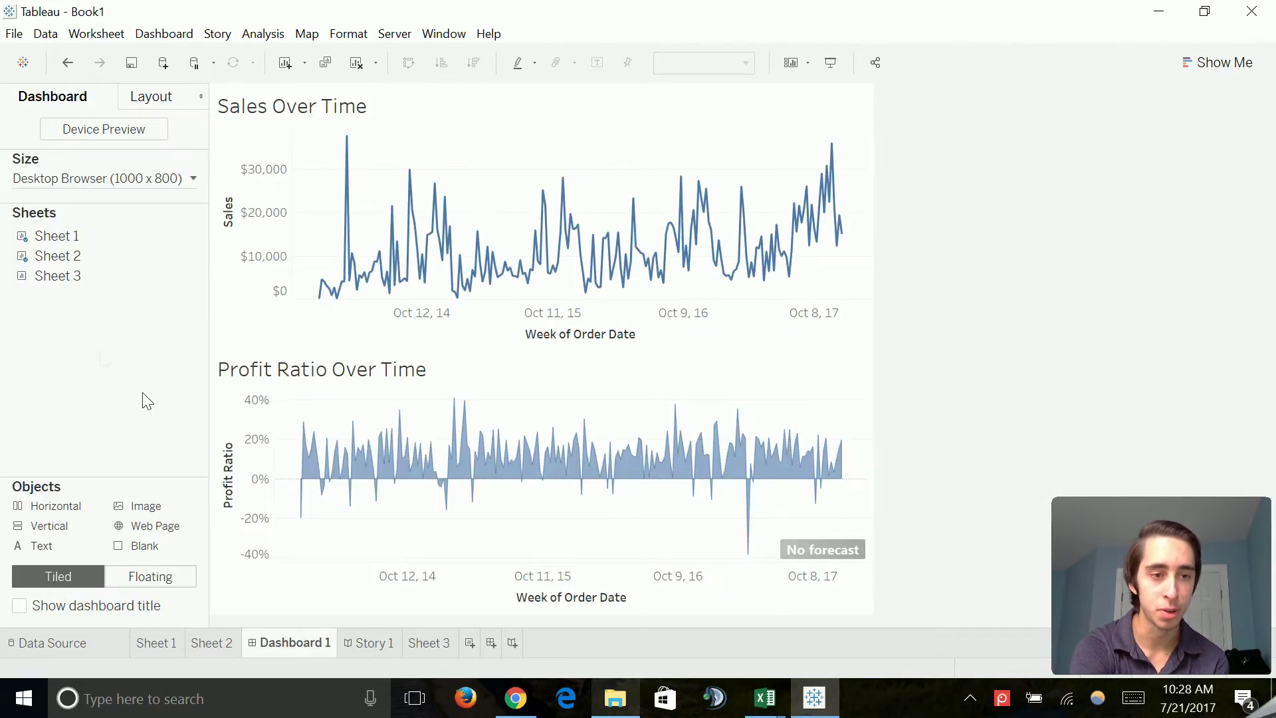
left_click_drag(45, 284, 138, 242)
mouse_move(138, 241)
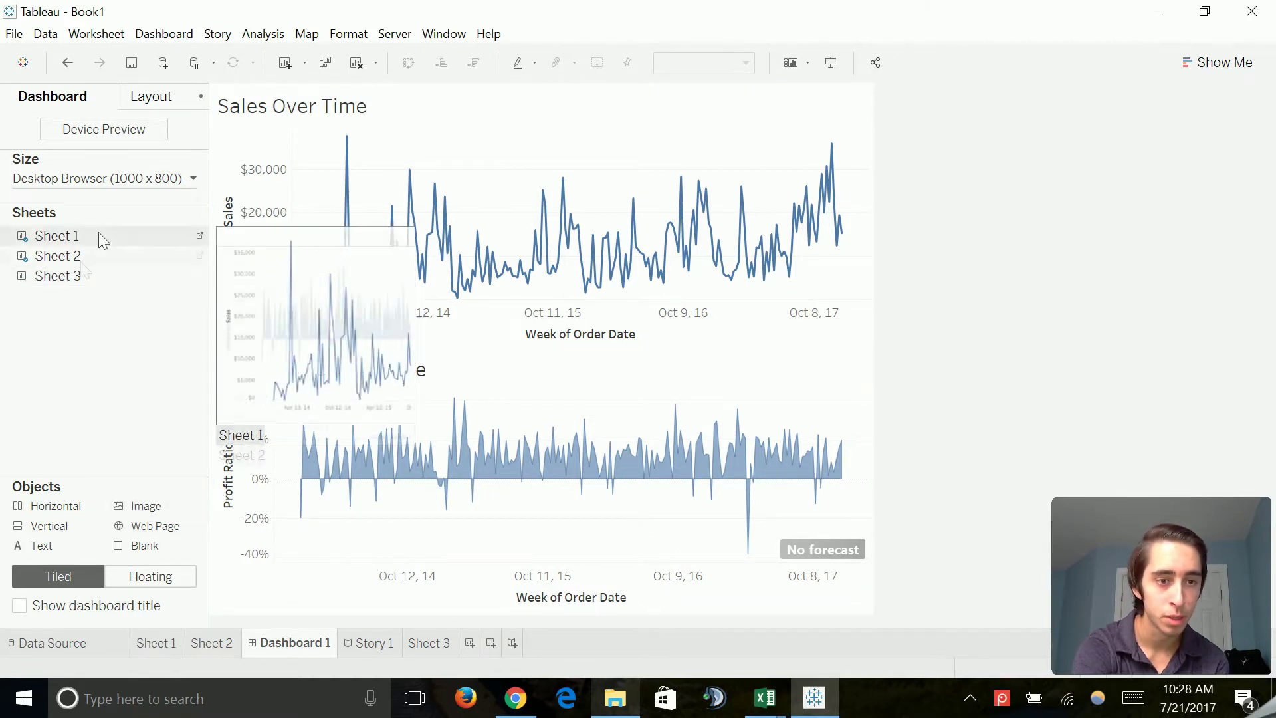
left_click_drag(73, 277, 446, 612)
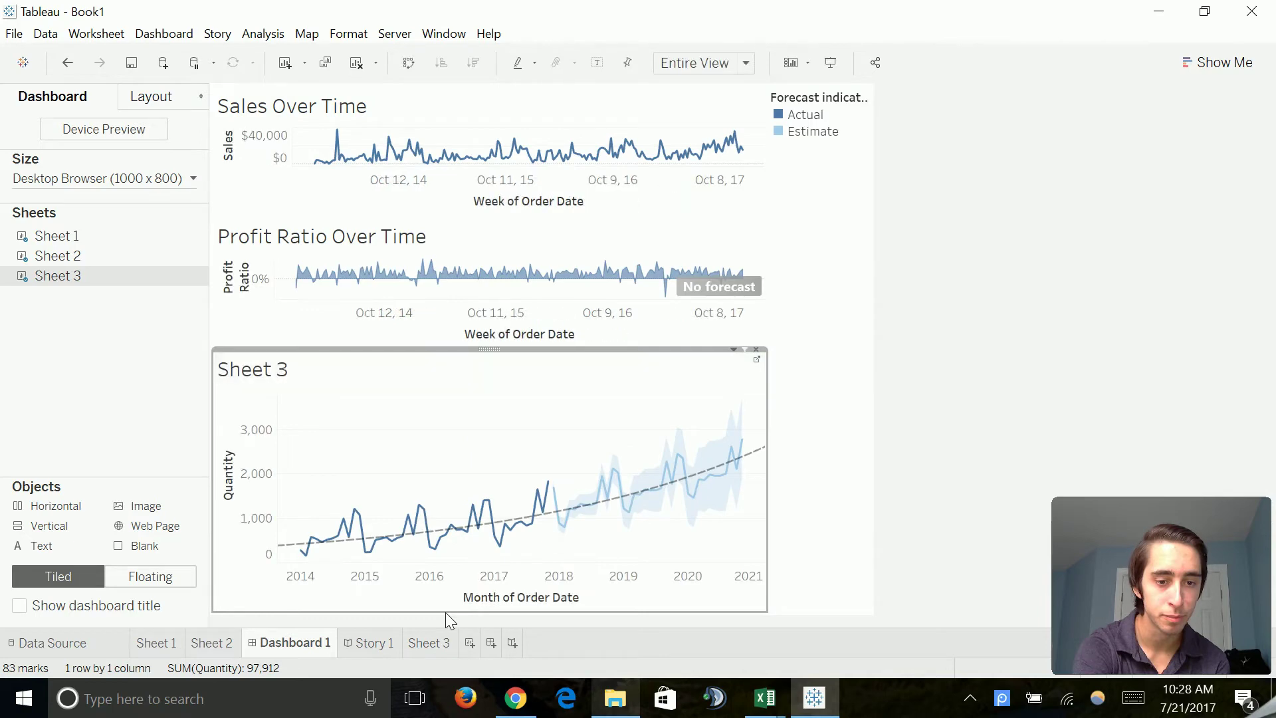
left_click(889, 442)
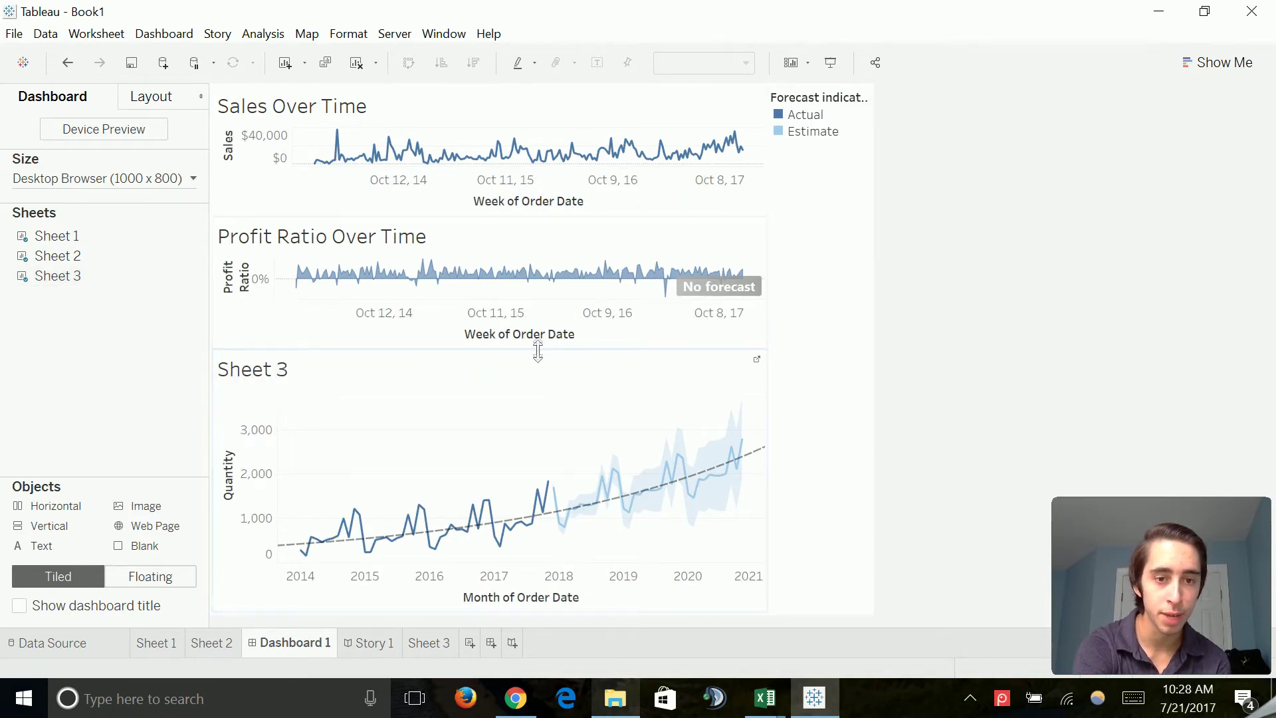
left_click_drag(539, 350, 513, 419)
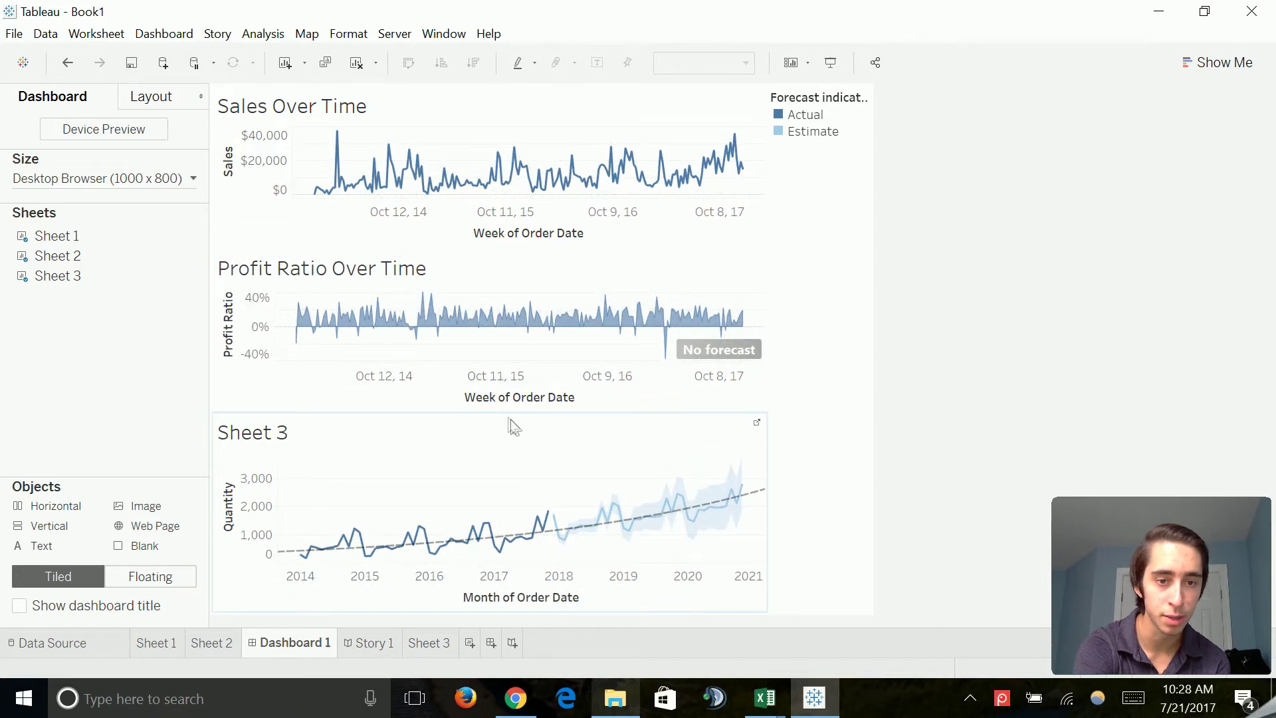
Raise the dashboard height to 1000 px and extend the Profit Ratio chart downward.
left_click(192, 178)
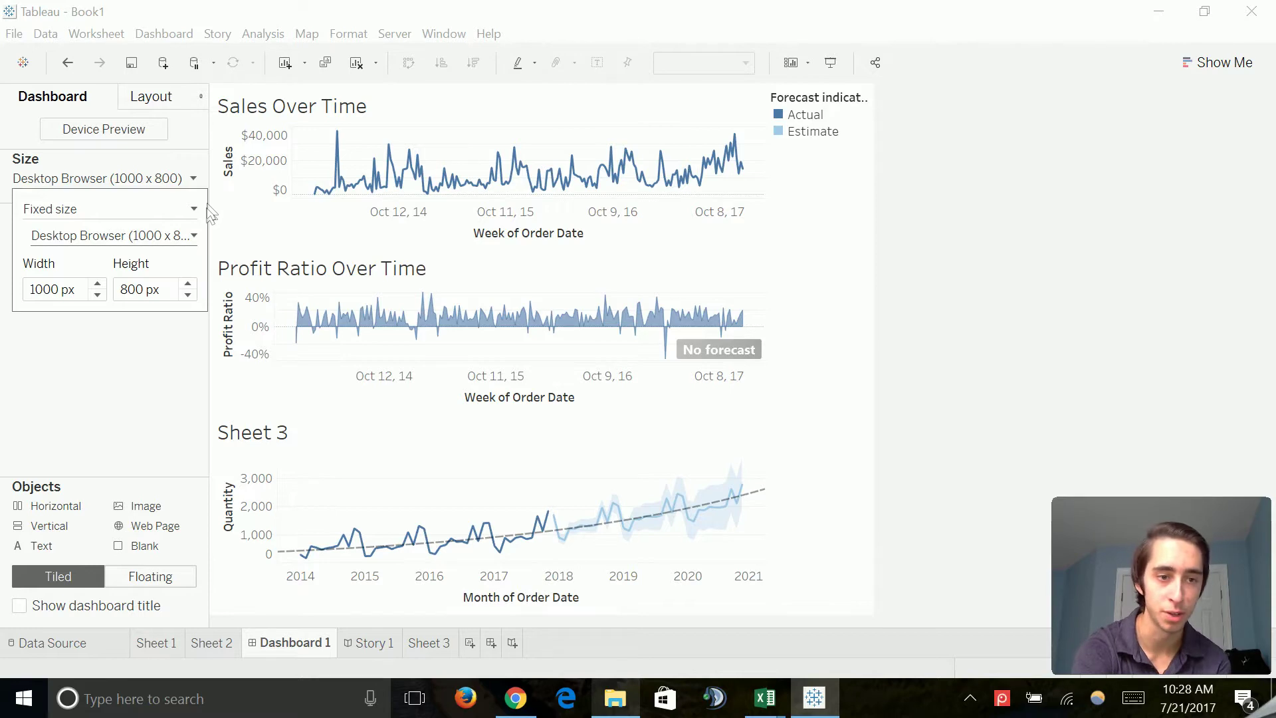
left_click(189, 284)
left_click(189, 285)
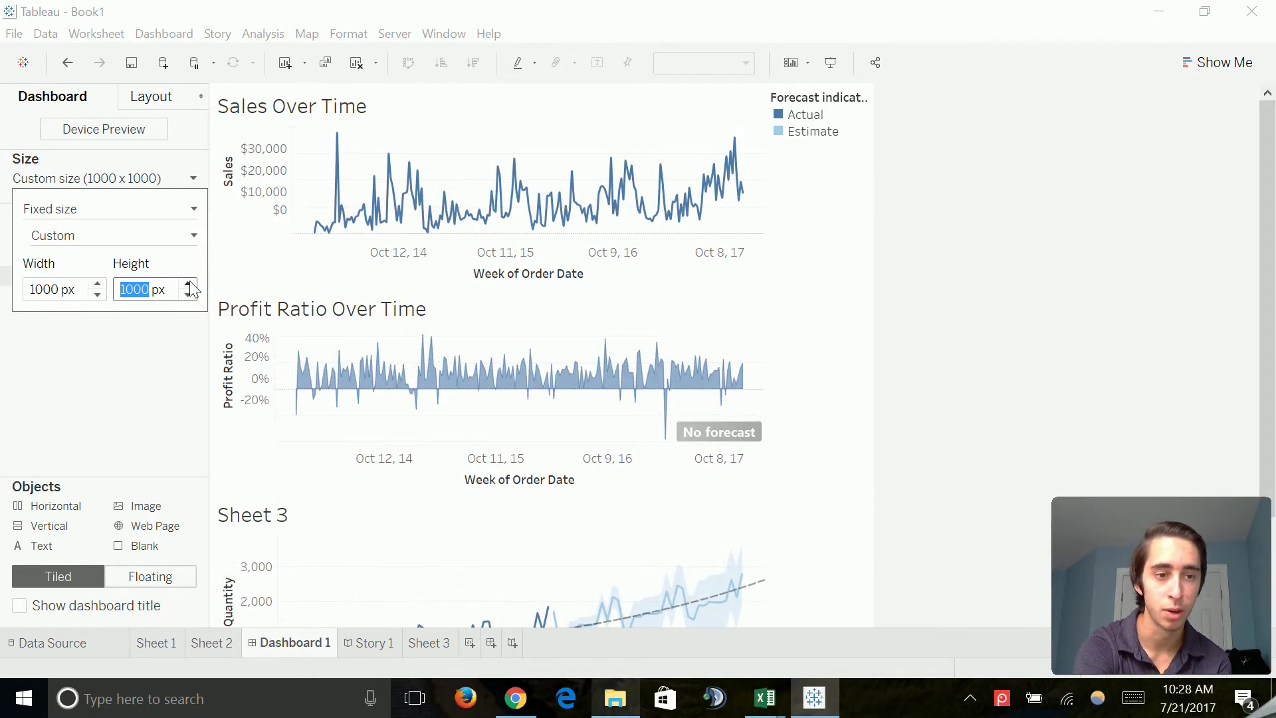
left_click(836, 329)
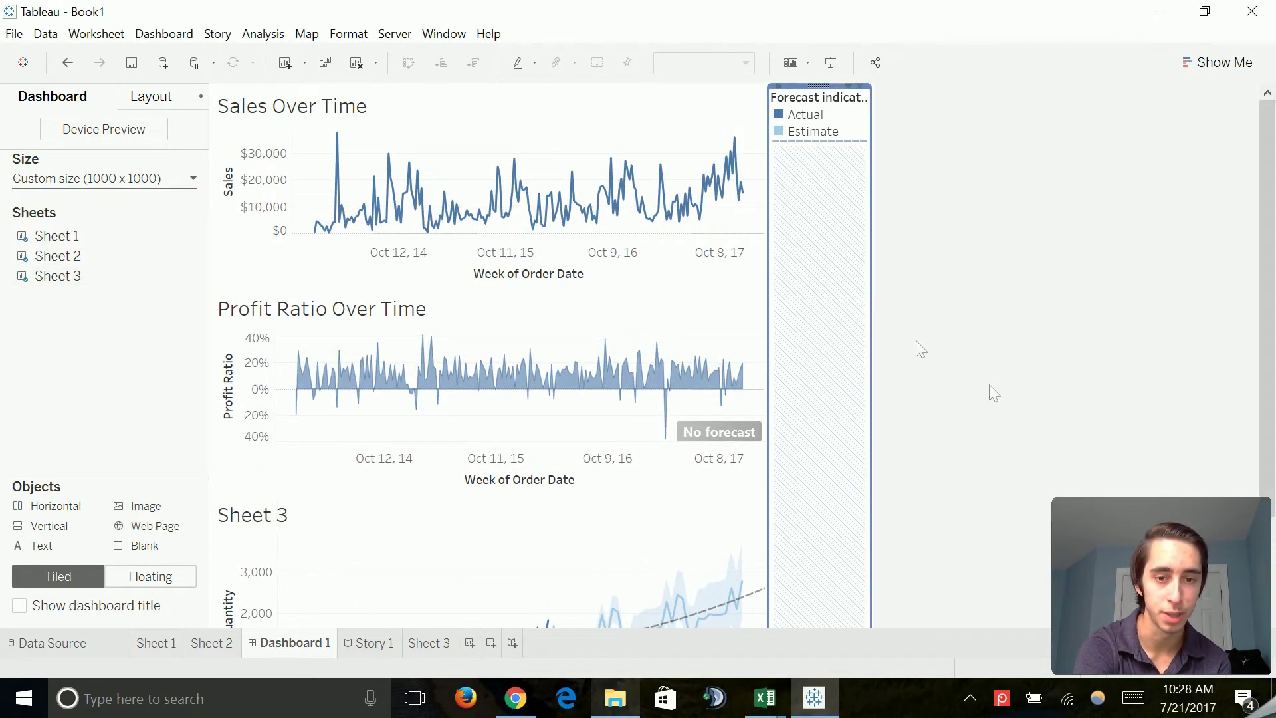
left_click_drag(622, 492, 624, 521)
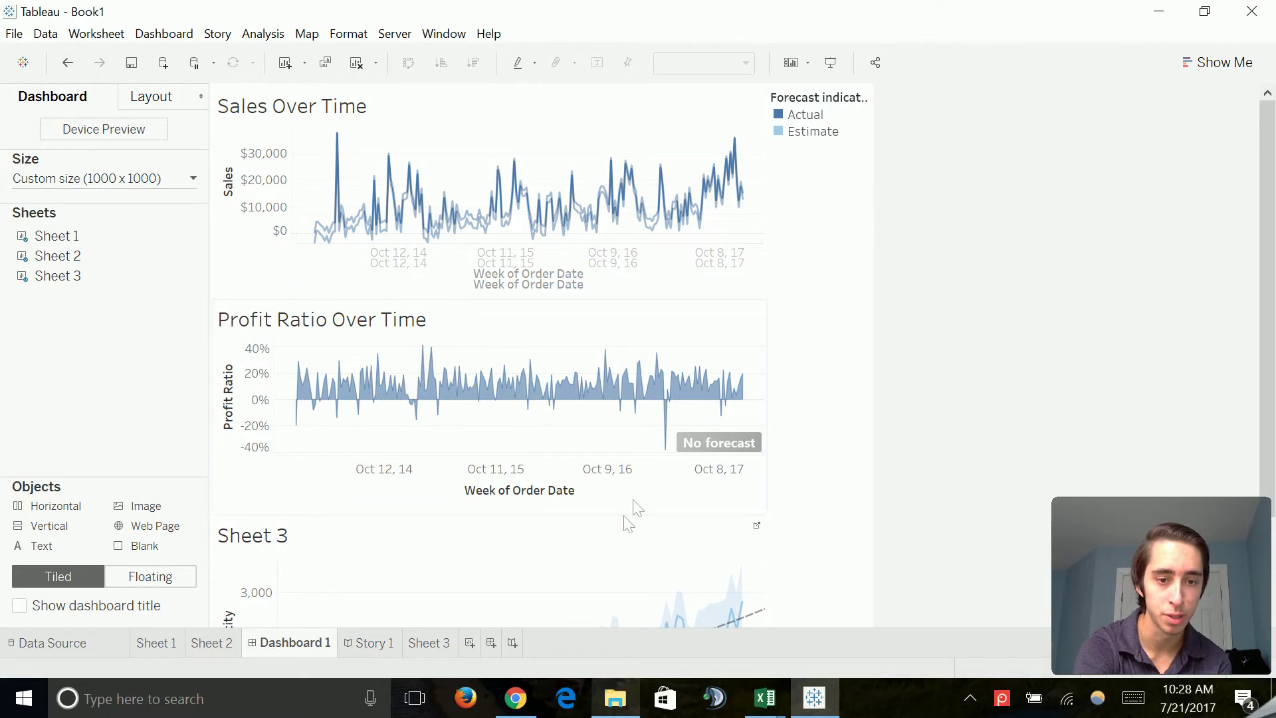
scroll(1247, 363, "down", 2)
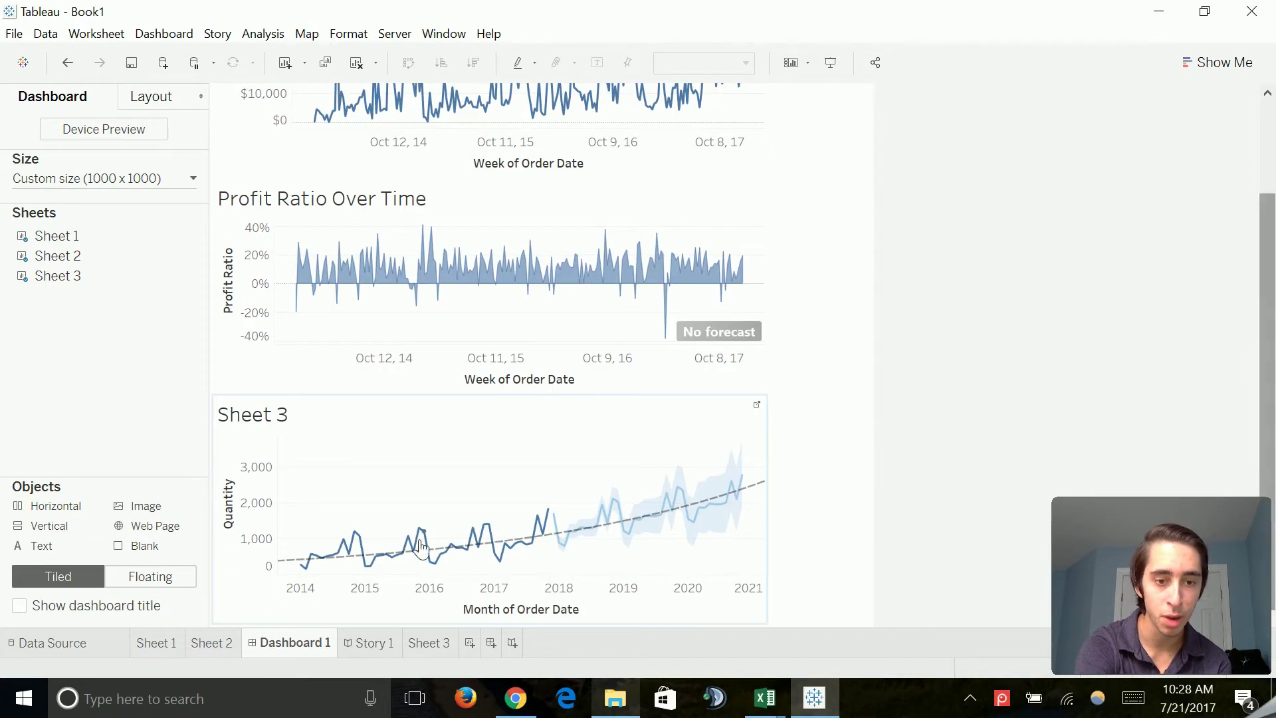